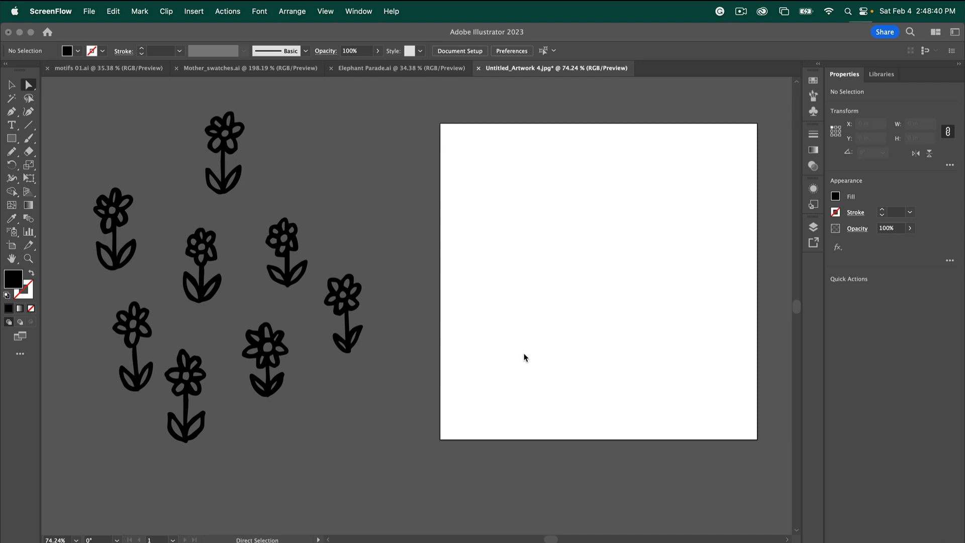
Activate Illustrator and select all nine black doodle flowers as one group with the Selection tool
scroll(424, 364, "left", 5)
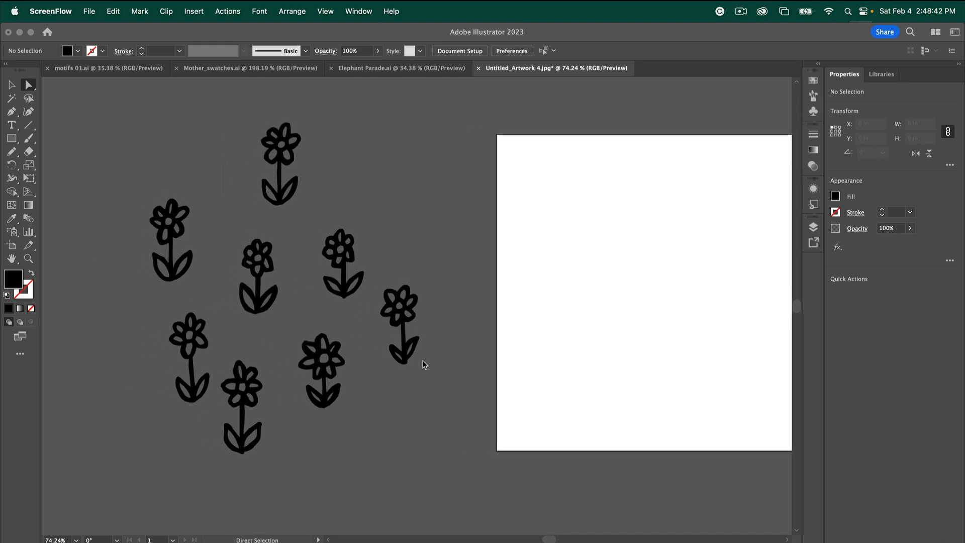
scroll(424, 364, "left", 2)
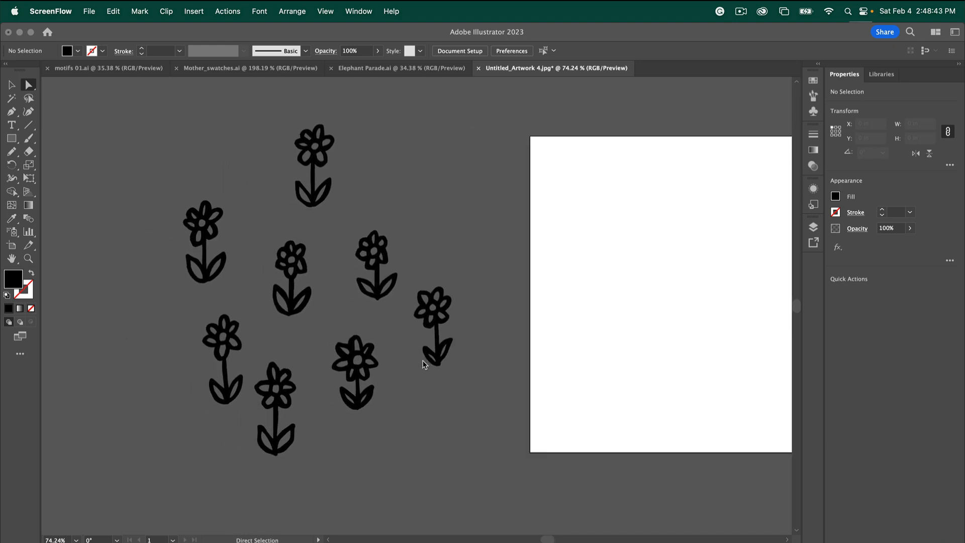
left_click(158, 106)
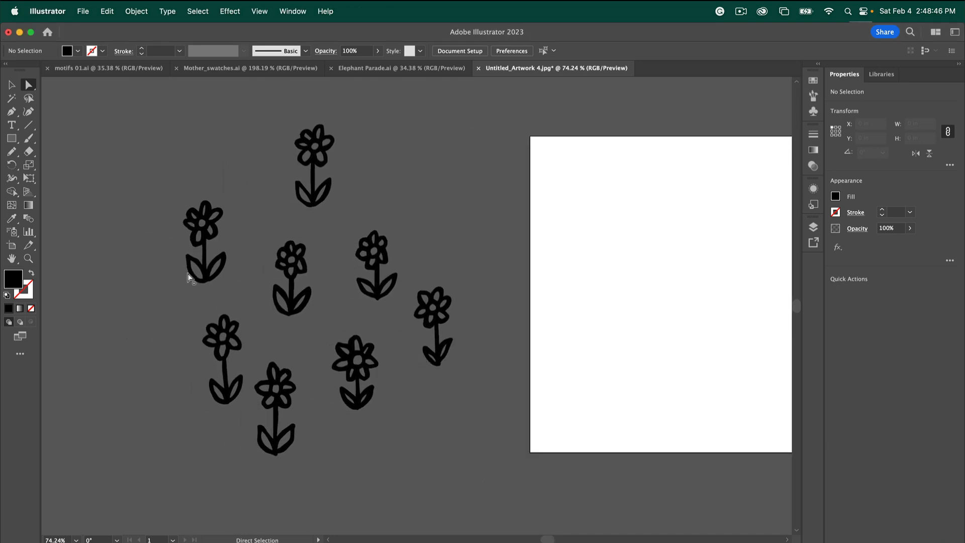
key("v")
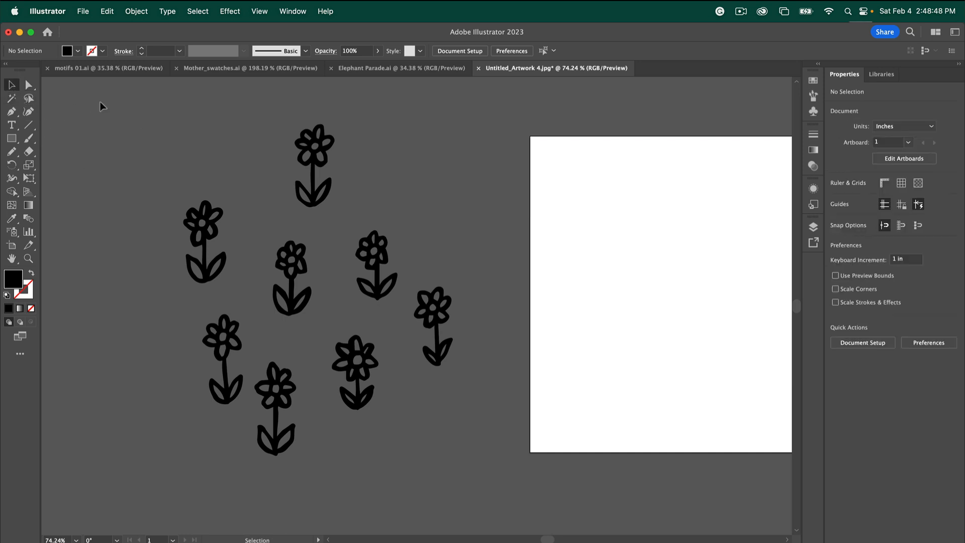
key("super+a")
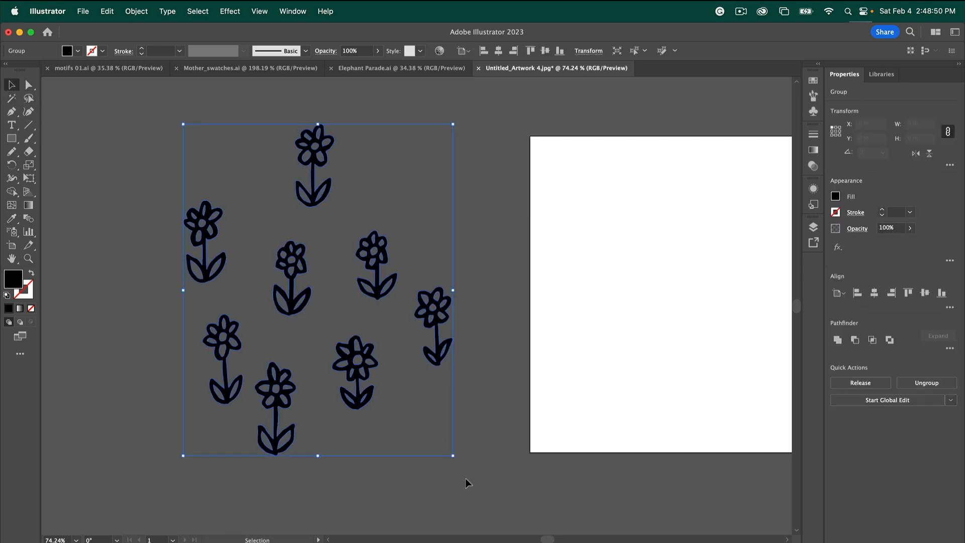
Duplicate the flower group to the left and reflect the copy across a vertical axis
scroll(427, 473, "left", 10)
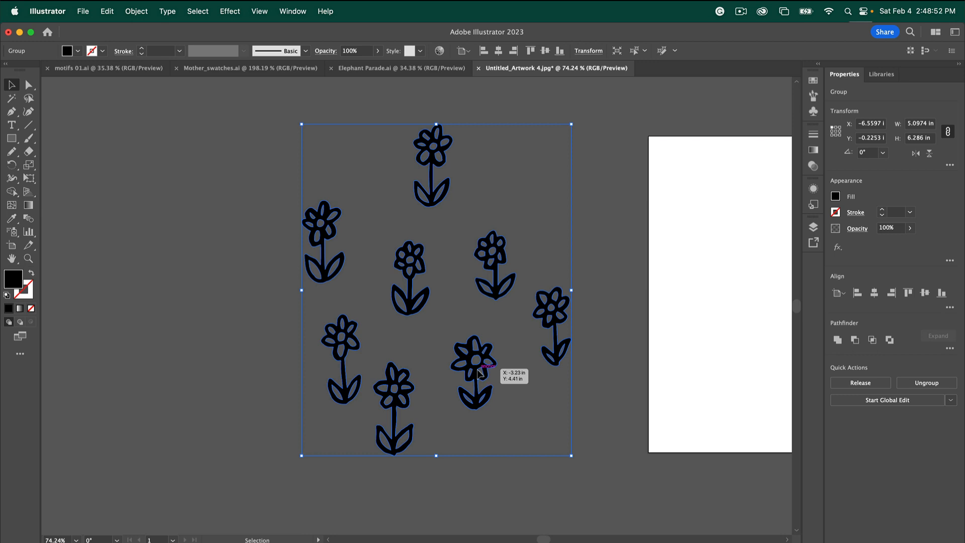
left_click_drag(477, 371, 200, 363)
left_click(11, 164)
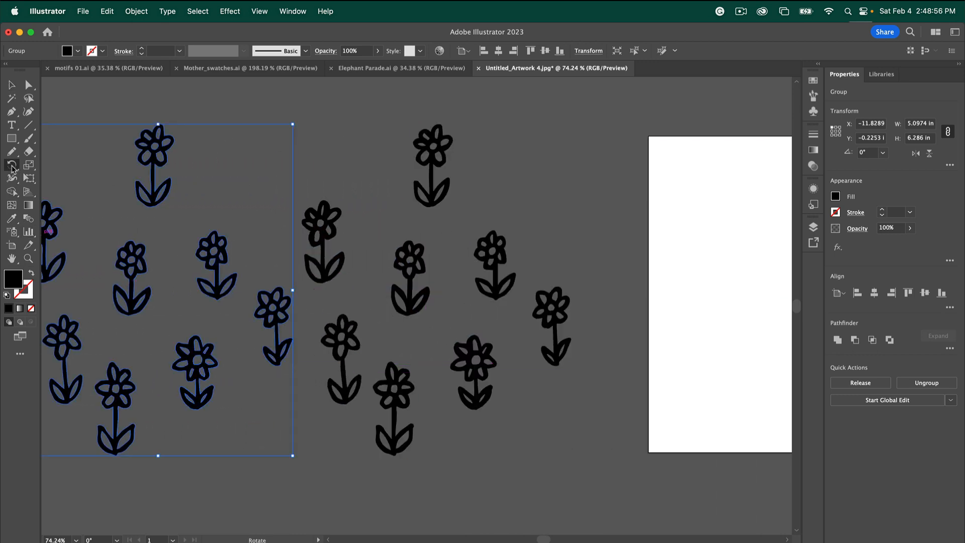
left_click(34, 180)
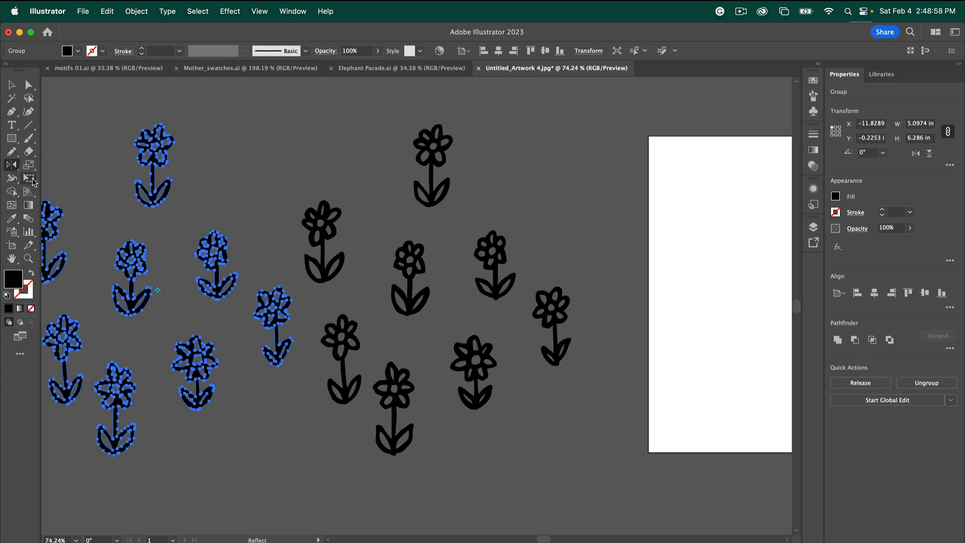
double_click(12, 165)
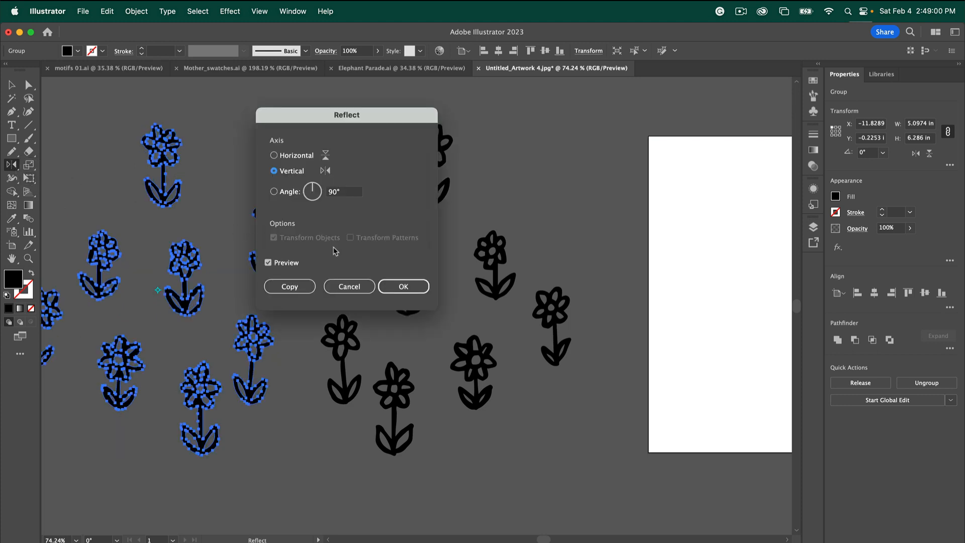
left_click(392, 282)
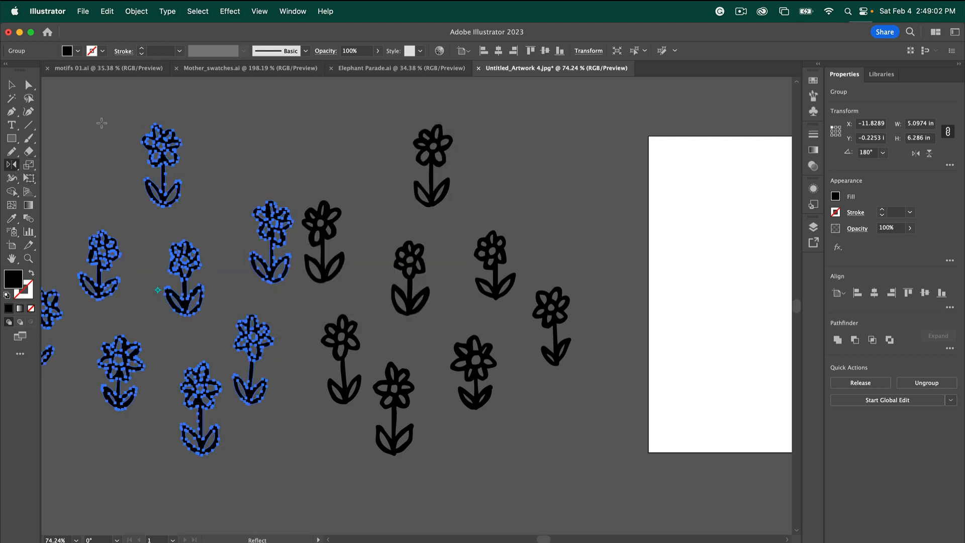
Nudge the mirrored copy slightly up and left, then deselect it
left_click(29, 84)
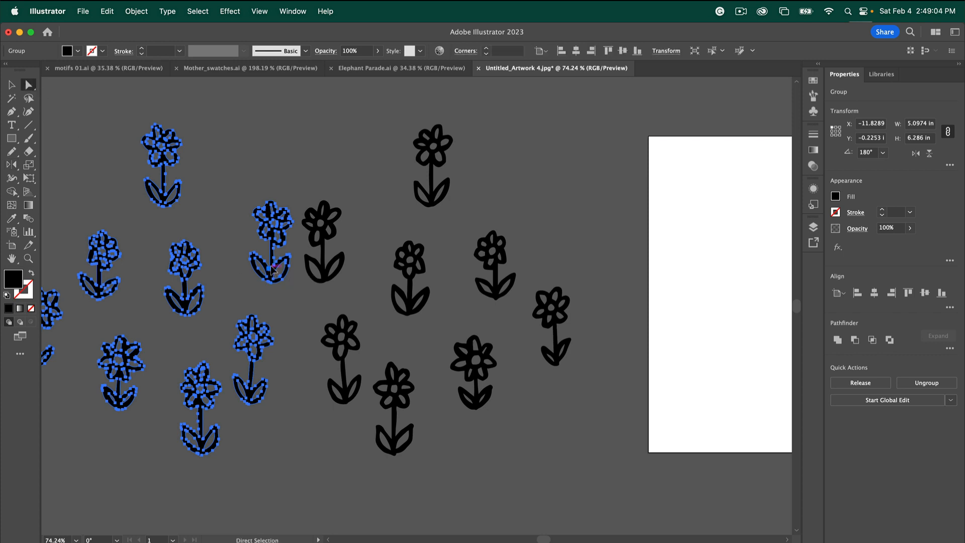
left_click_drag(272, 269, 258, 234)
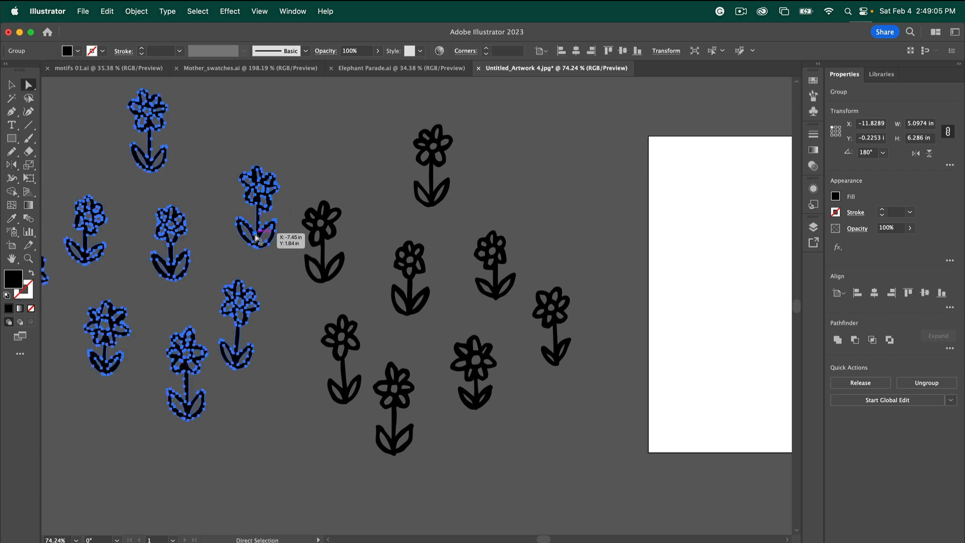
left_click(305, 399)
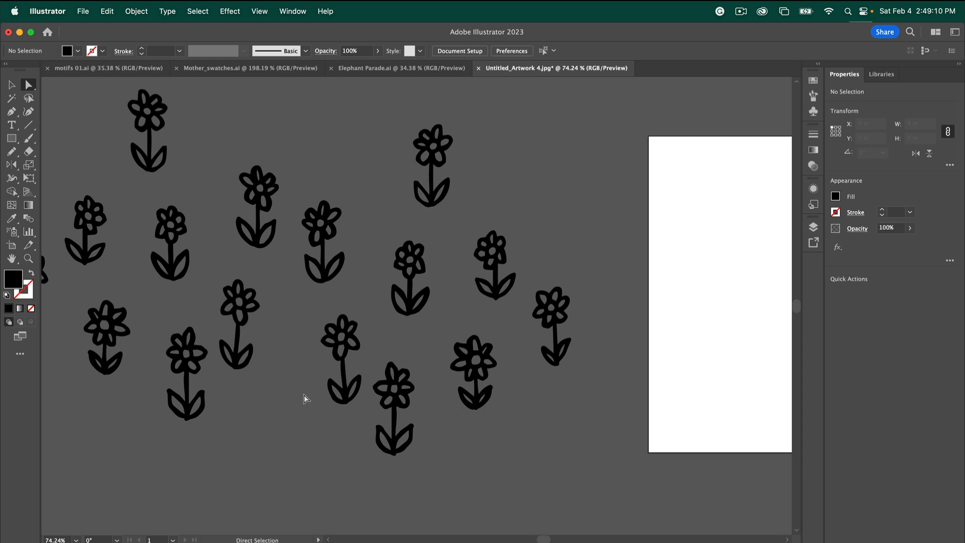
Select the original flower group and ungroup it with Object > Ungroup
scroll(305, 399, "right", 8)
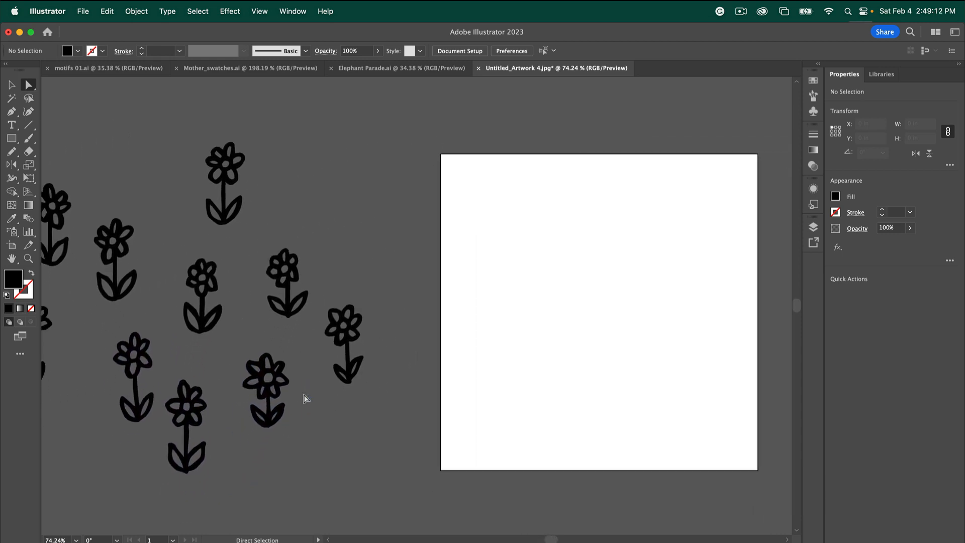
scroll(305, 398, "down", 2)
scroll(305, 398, "left", 1)
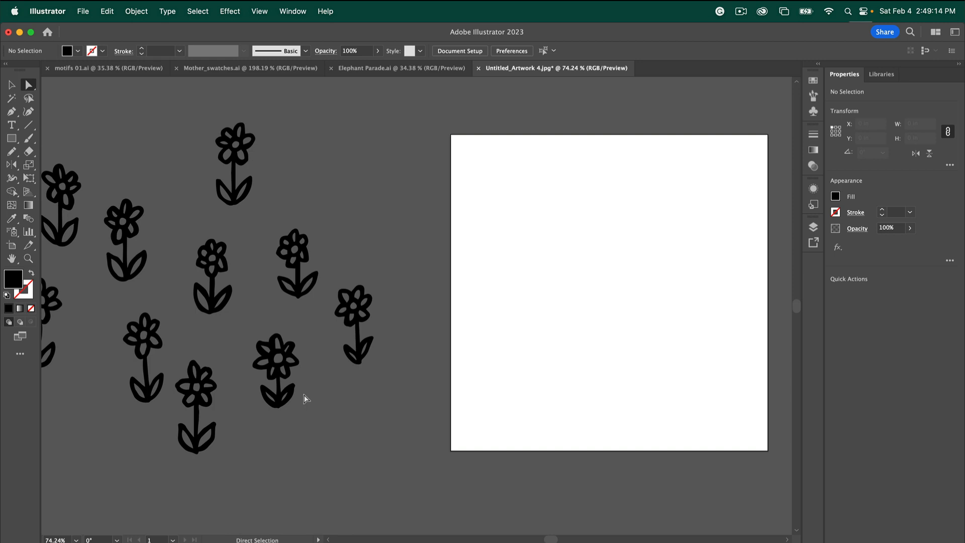
left_click(12, 85)
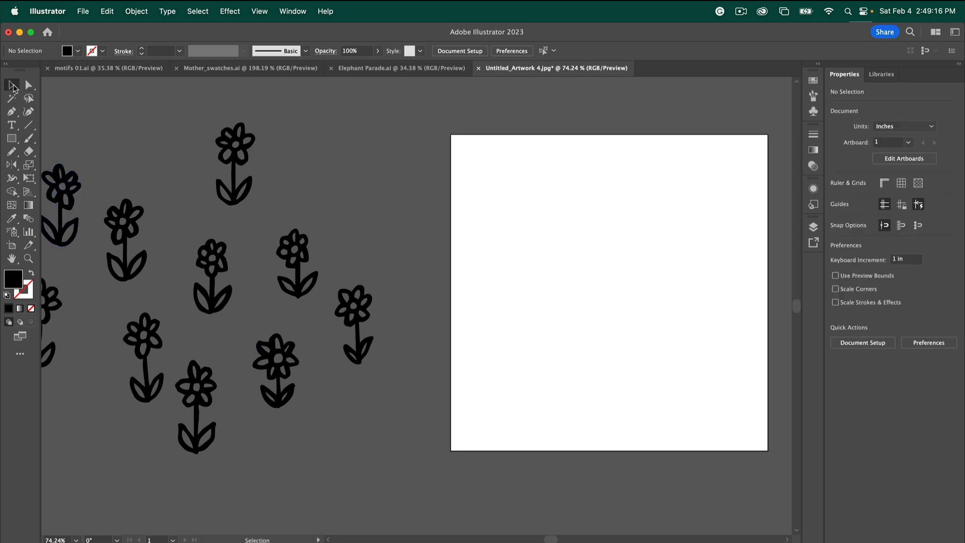
mouse_move(236, 199)
left_mouse_down()
mouse_move(260, 195)
mouse_move(249, 204)
left_mouse_up()
left_click(136, 11)
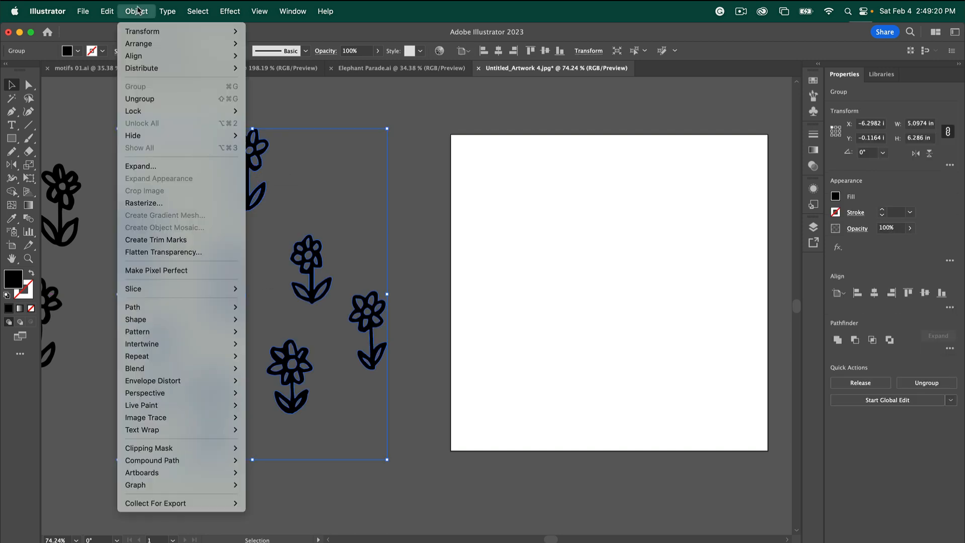
left_click(143, 99)
left_click(272, 99)
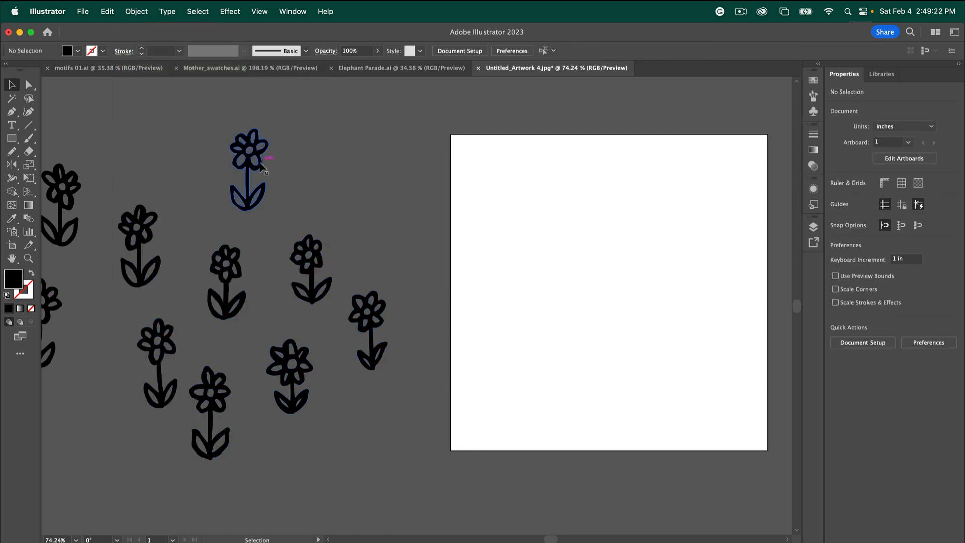
Place four flowers along the artboard's left edge, one straddling the top-left corner
left_click_drag(250, 173, 452, 158)
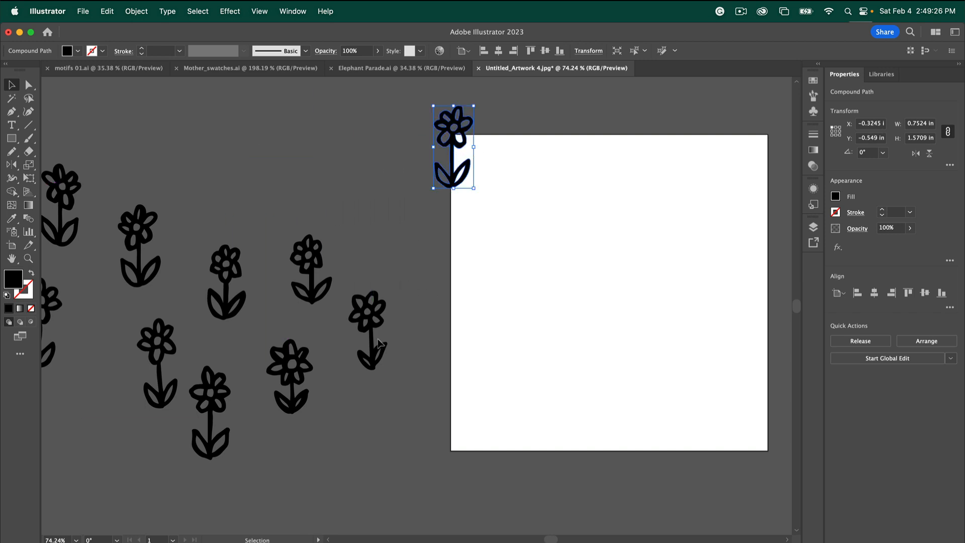
left_click_drag(373, 342, 486, 246)
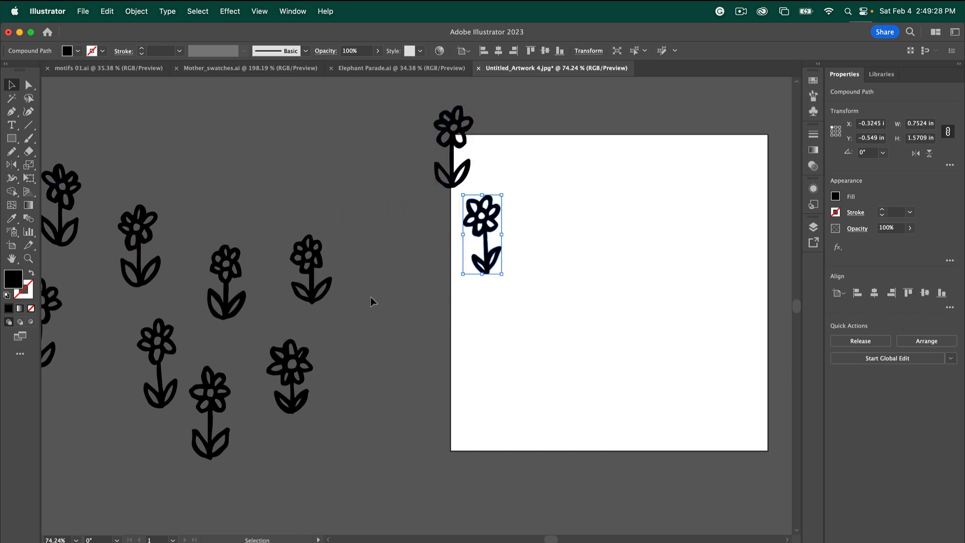
left_click_drag(313, 294, 425, 301)
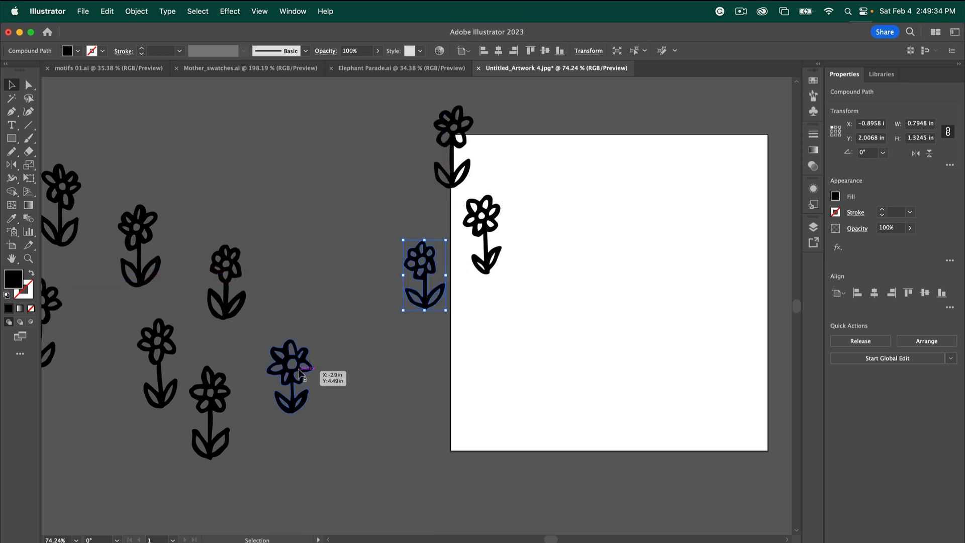
left_click_drag(302, 372, 482, 335)
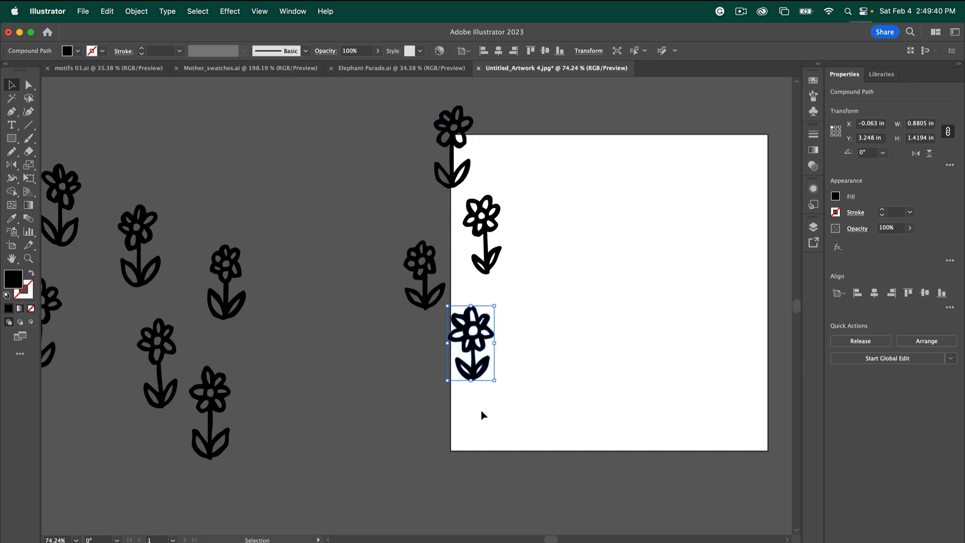
left_click(453, 141)
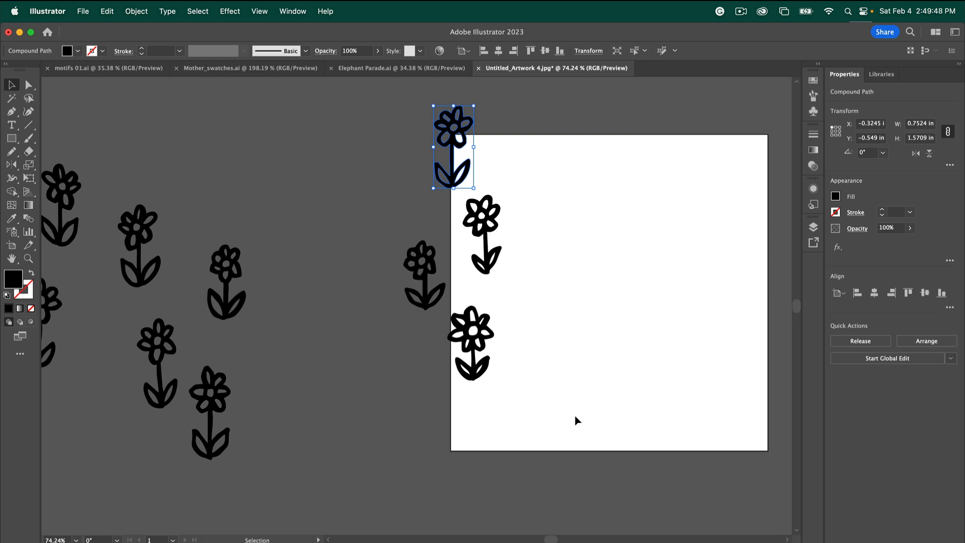
Set the keyboard increment to 6 in and copy the top-left corner flower down to the bottom-left corner
key("a")
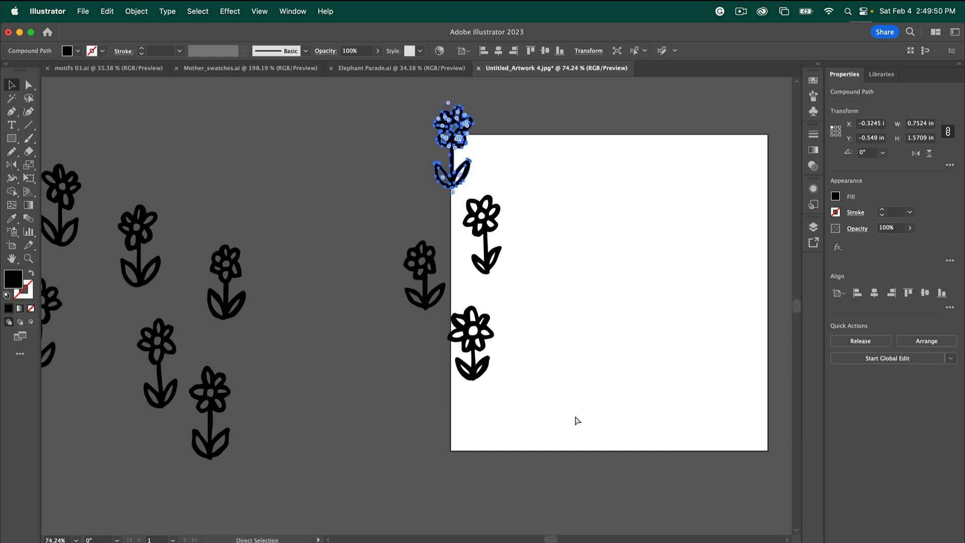
key("super+k")
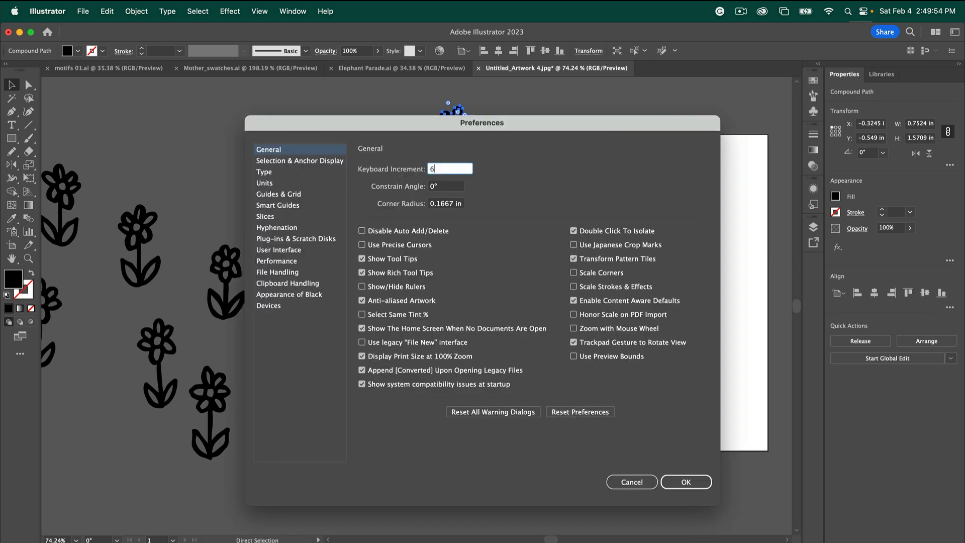
left_click(679, 478)
key("v")
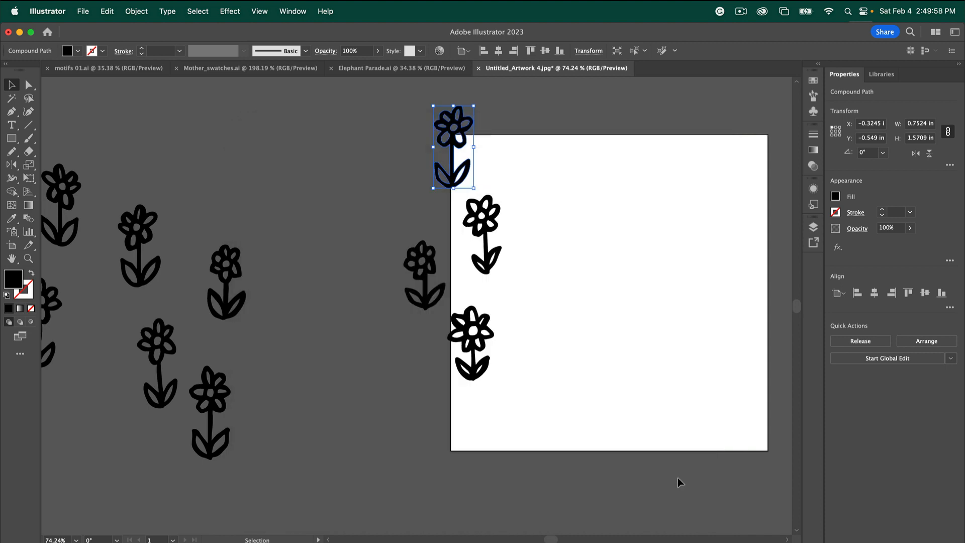
key("Down")
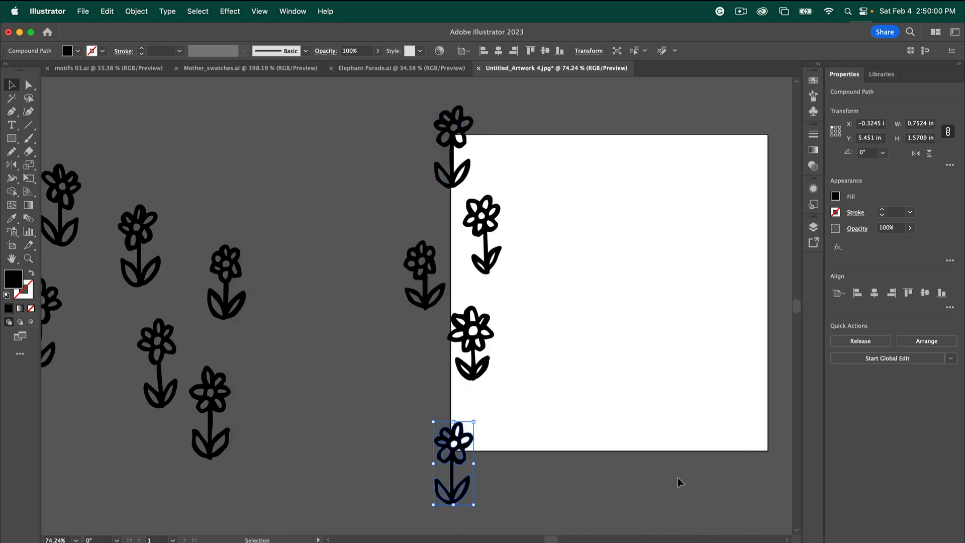
left_click(411, 430)
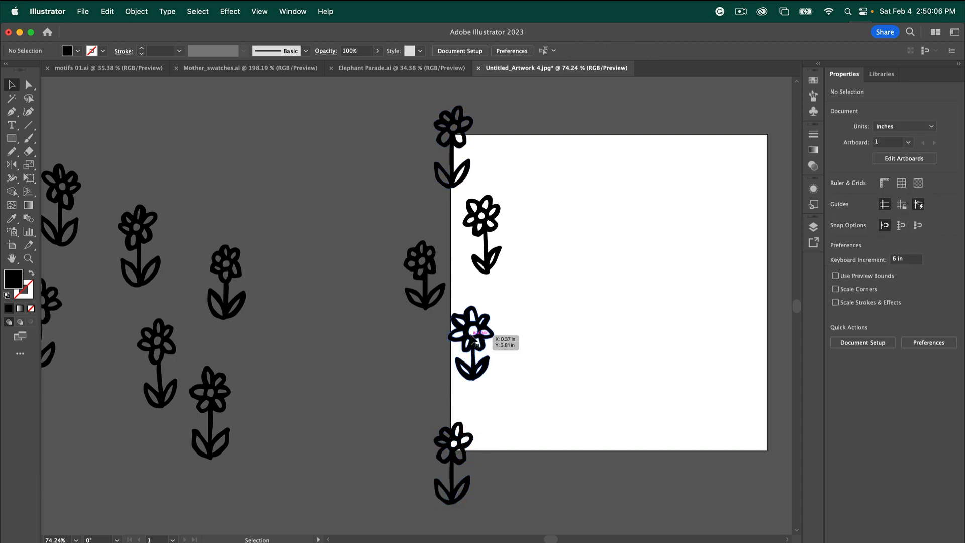
Drag spare flowers onto the artboard's upper area, one straddling the top edge
left_click_drag(472, 342, 468, 386)
scroll(527, 210, "right", 2)
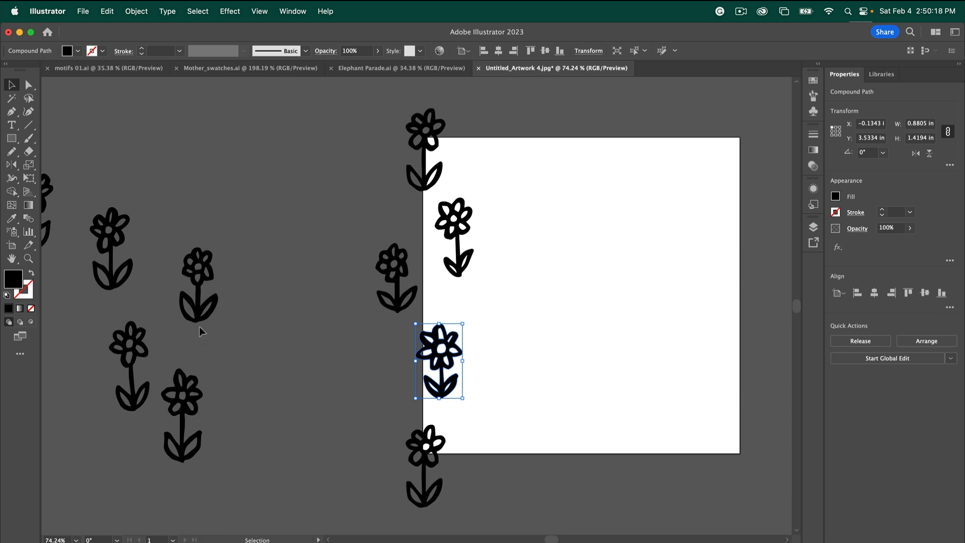
left_click_drag(204, 305, 521, 189)
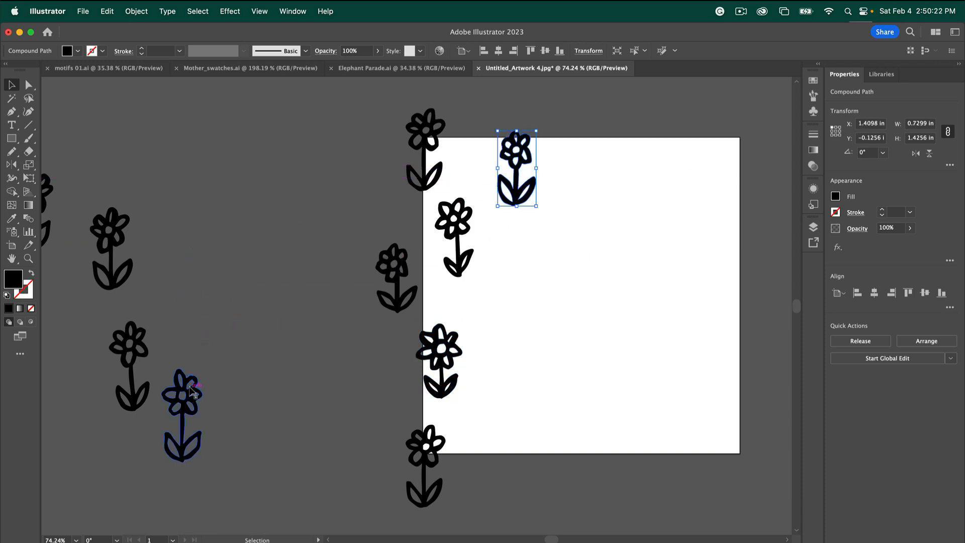
left_click_drag(191, 392, 598, 103)
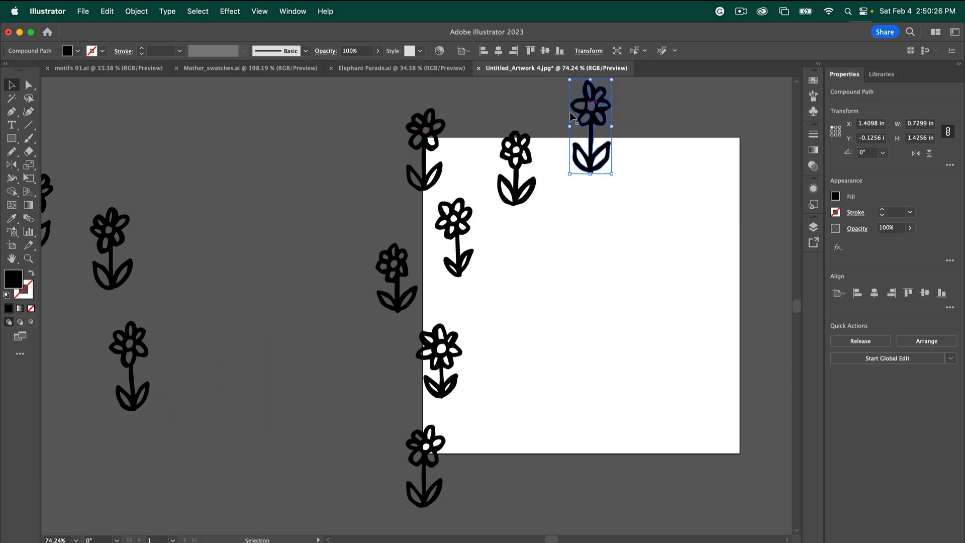
left_click_drag(133, 343, 659, 173)
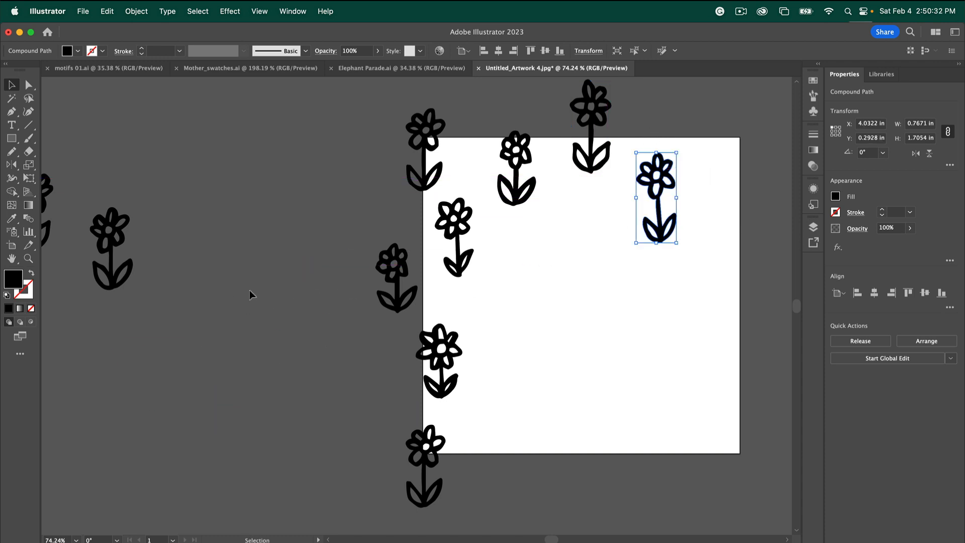
left_click_drag(112, 241, 228, 214)
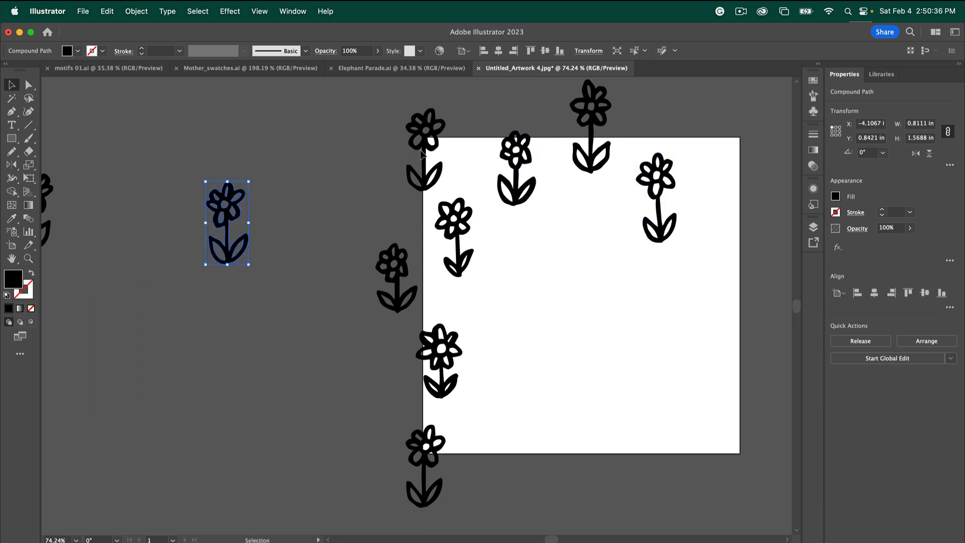
Repeat the top-left corner flower 6 in right onto the top-right corner, then deselect
left_click(426, 159)
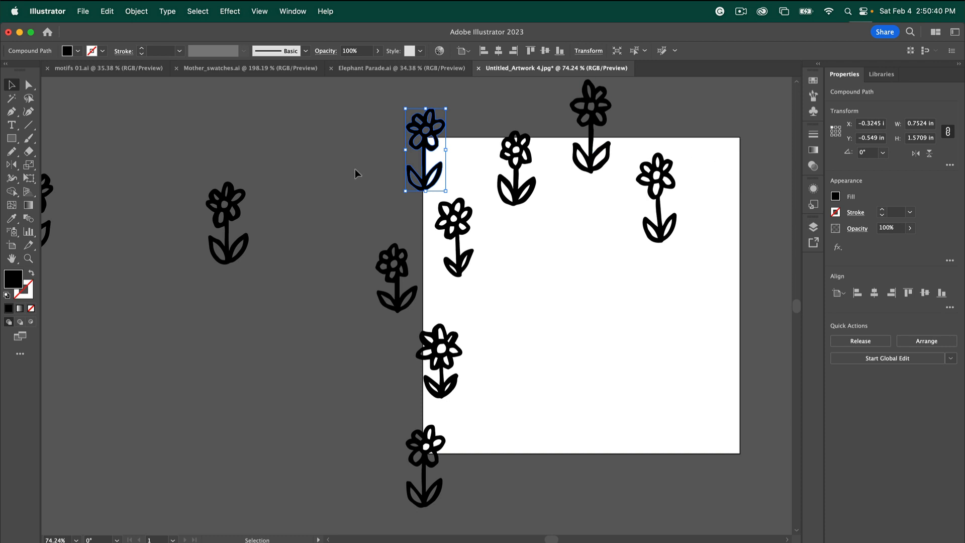
key("super+d")
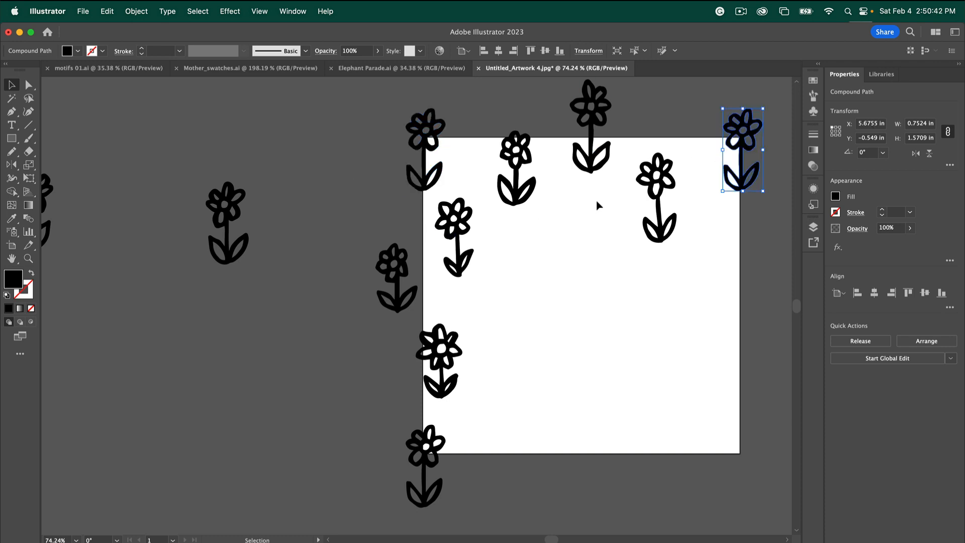
left_click_drag(659, 196, 666, 204)
left_click(294, 224)
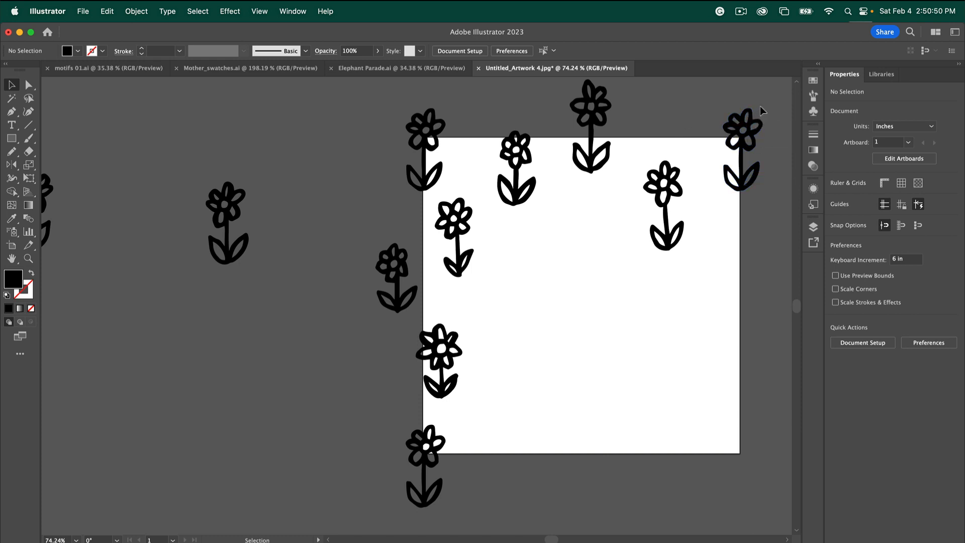
Copy the top-edge flowers 6 in down along the bottom edge
left_click(500, 139)
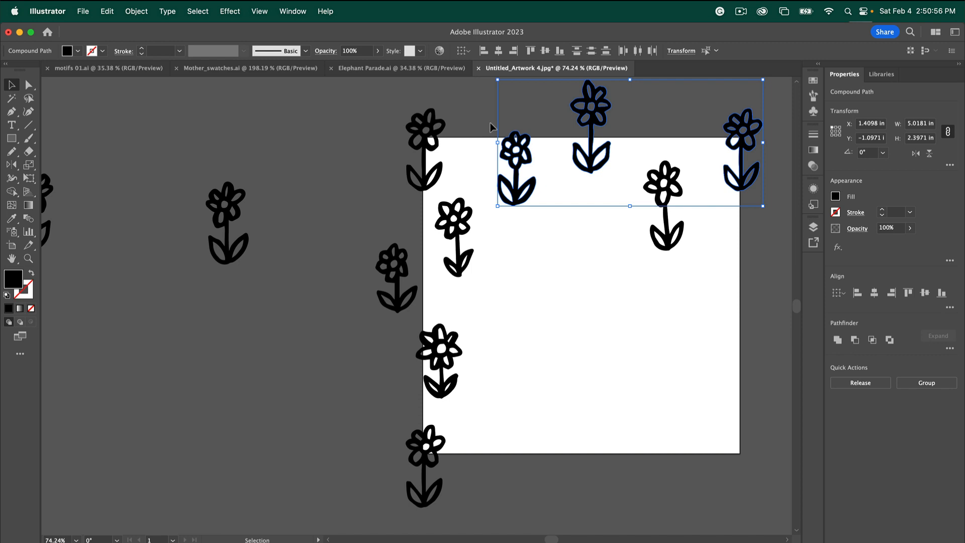
key("super+d")
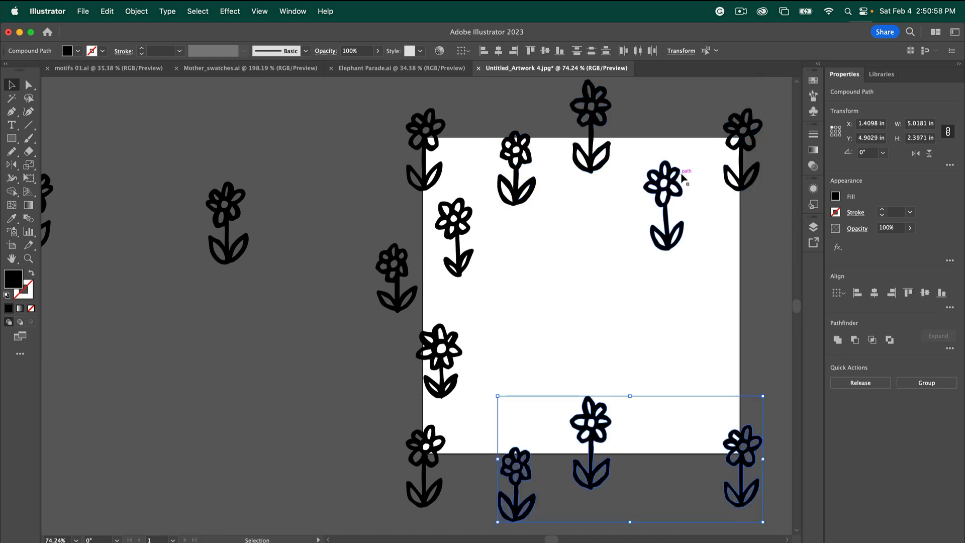
left_click(364, 212)
Copy the three left-edge flowers 6 in right, and move a spare flower inside the tile
left_click_drag(424, 199, 476, 401)
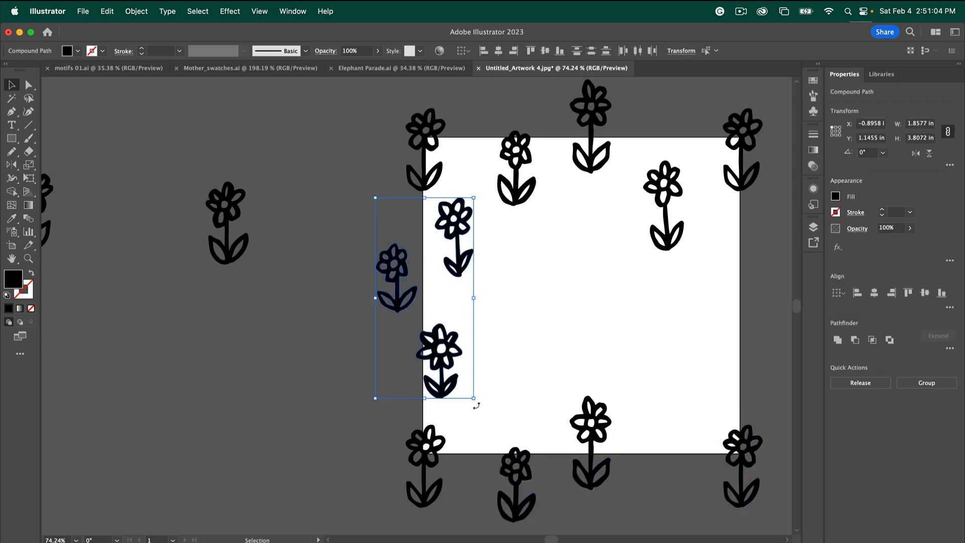
key("super+d")
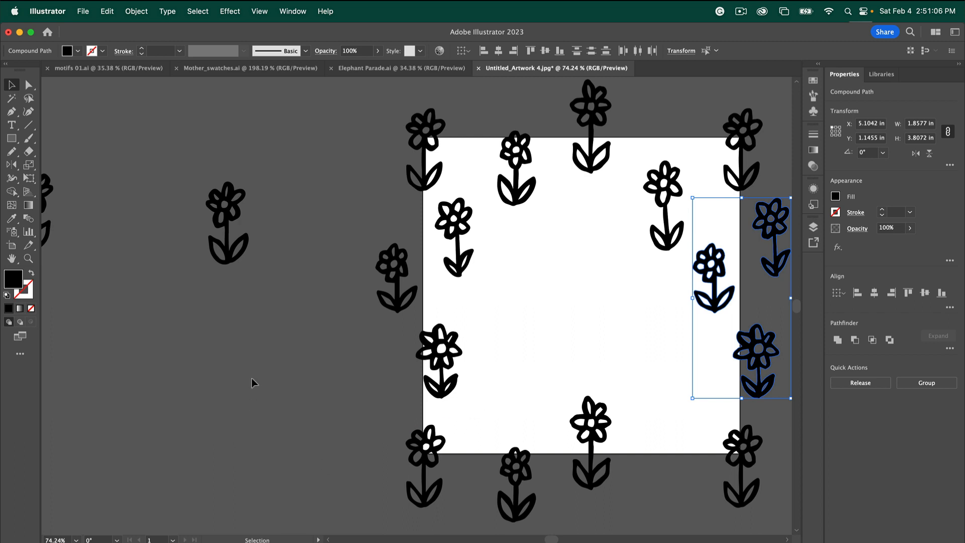
left_click(296, 375)
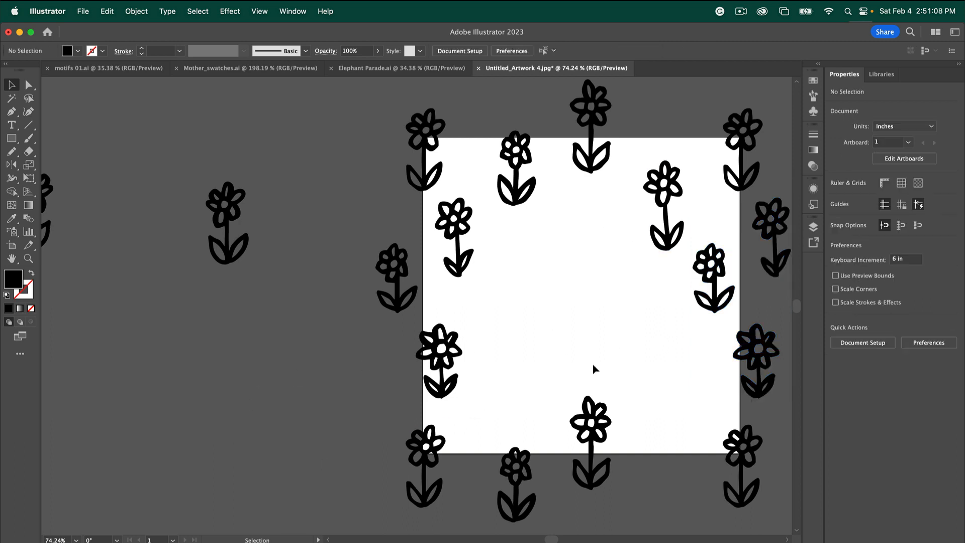
left_click_drag(227, 256, 515, 343)
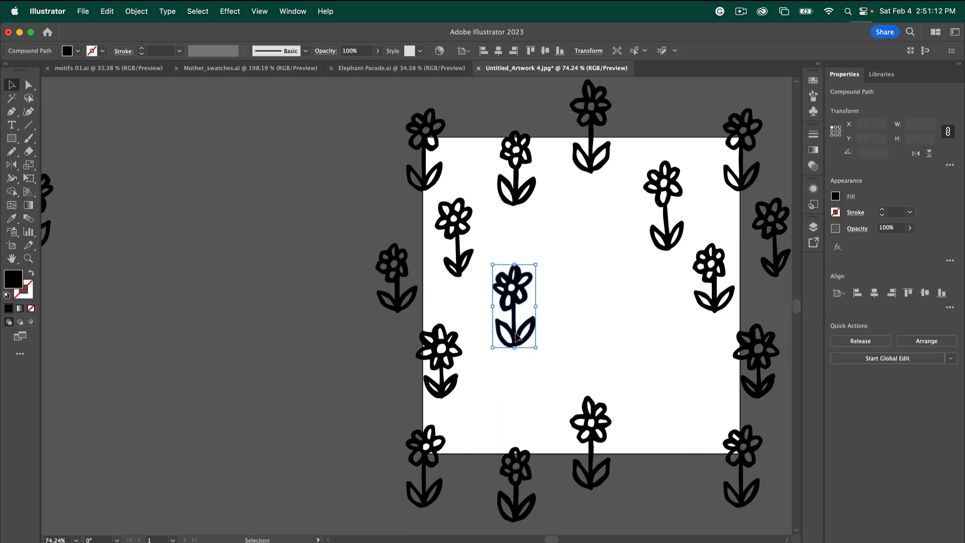
Move the mirrored flower group beside the artboard, ungroup it, and drag one flower into the tile
scroll(95, 237, "left", 3)
left_click_drag(107, 228, 379, 254)
left_click(142, 11)
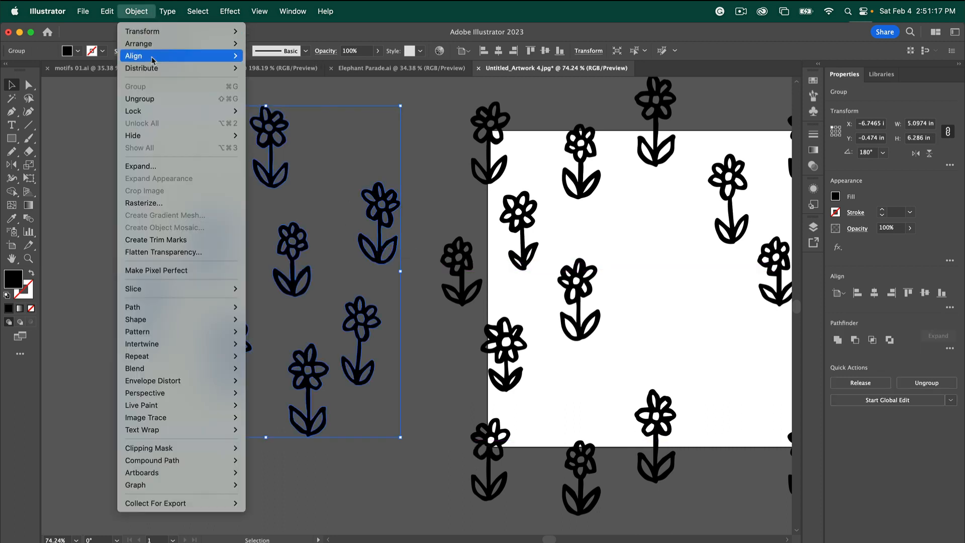
left_click(151, 98)
left_click(437, 206)
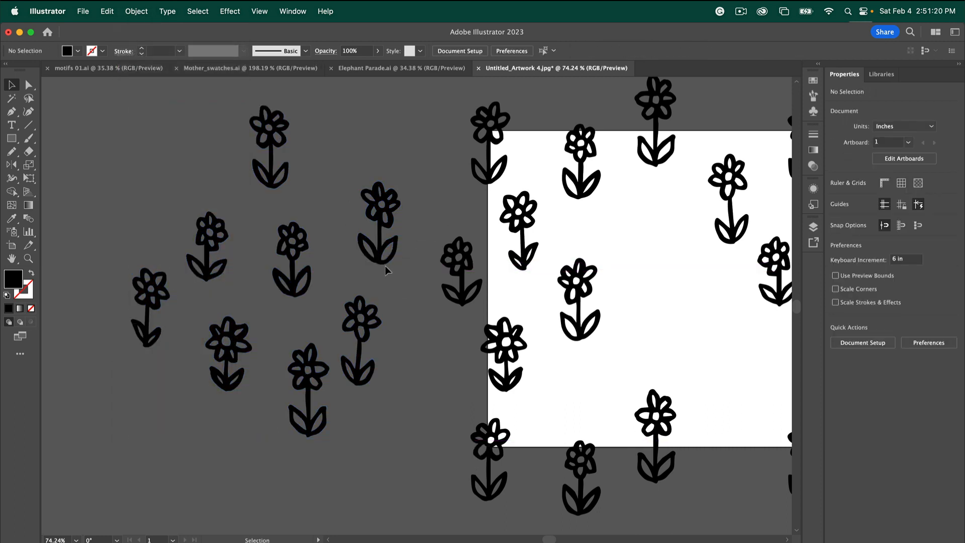
left_click_drag(380, 270, 630, 262)
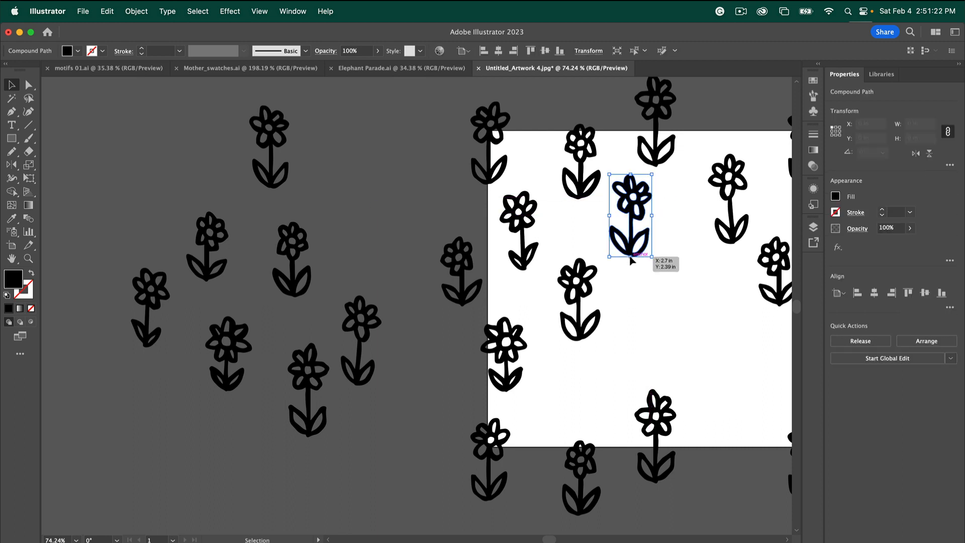
Fill the tile's middle with three more spare flowers, adjust spacing, and place one across the top edge
left_click_drag(365, 329, 671, 307)
scroll(544, 334, "right", 5)
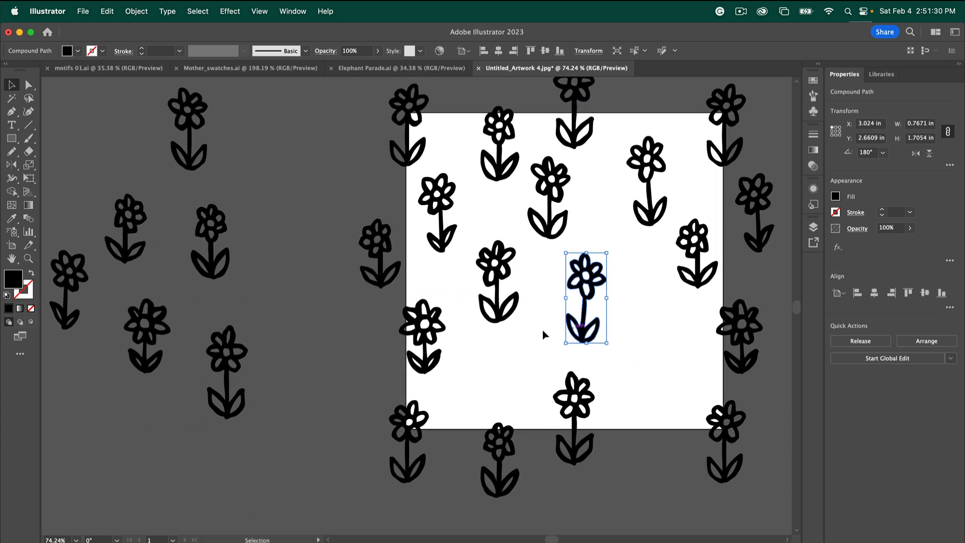
left_click_drag(226, 361, 649, 328)
left_click_drag(216, 274, 480, 400)
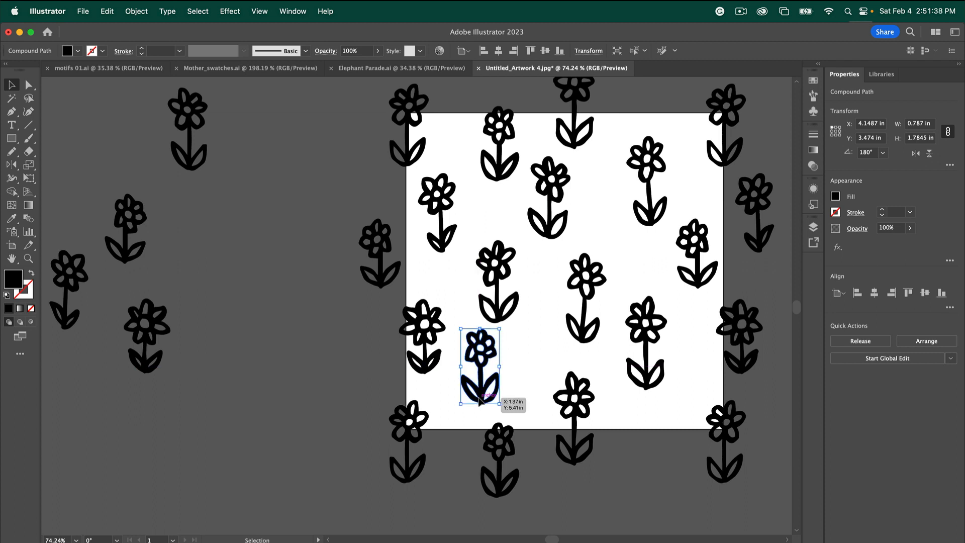
left_click_drag(502, 321, 520, 313)
left_click_drag(486, 389, 490, 384)
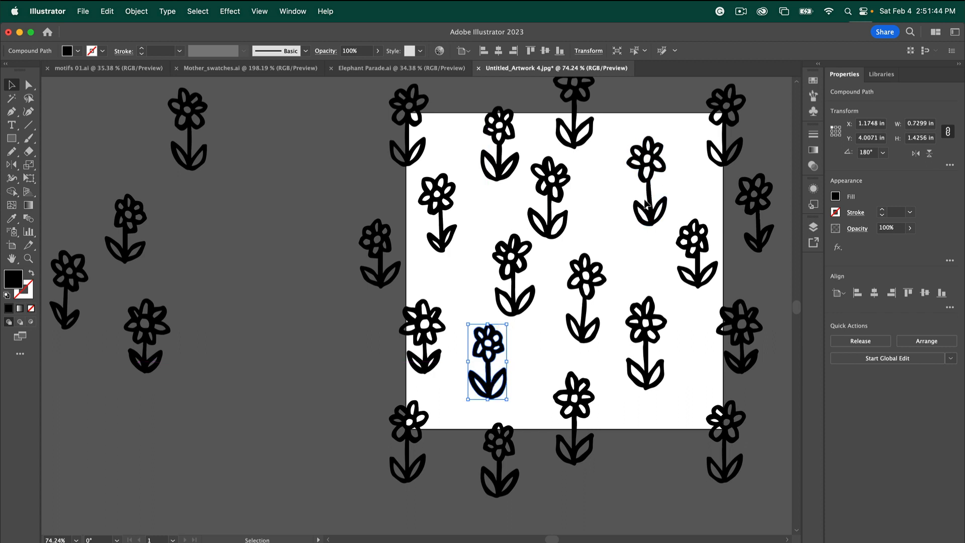
left_click_drag(654, 203, 636, 236)
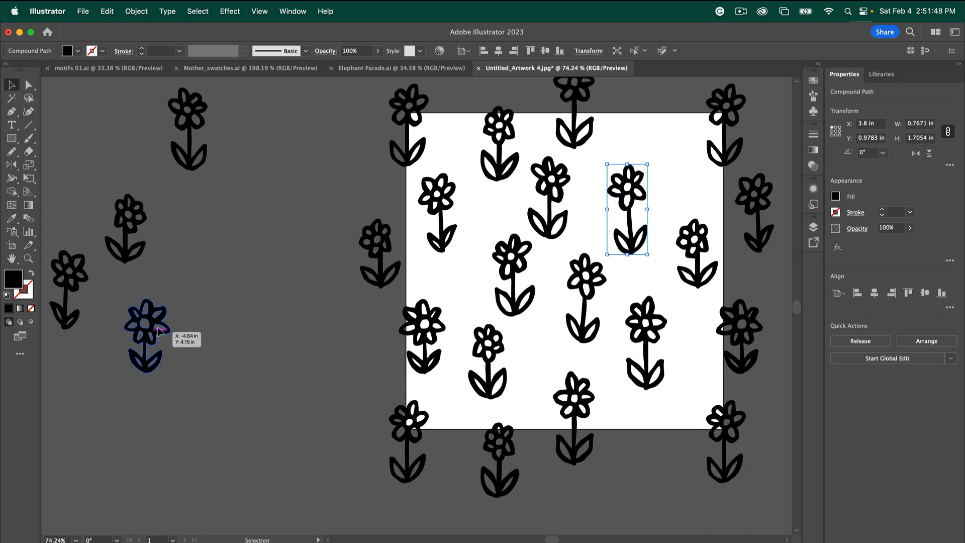
left_click_drag(165, 345, 660, 95)
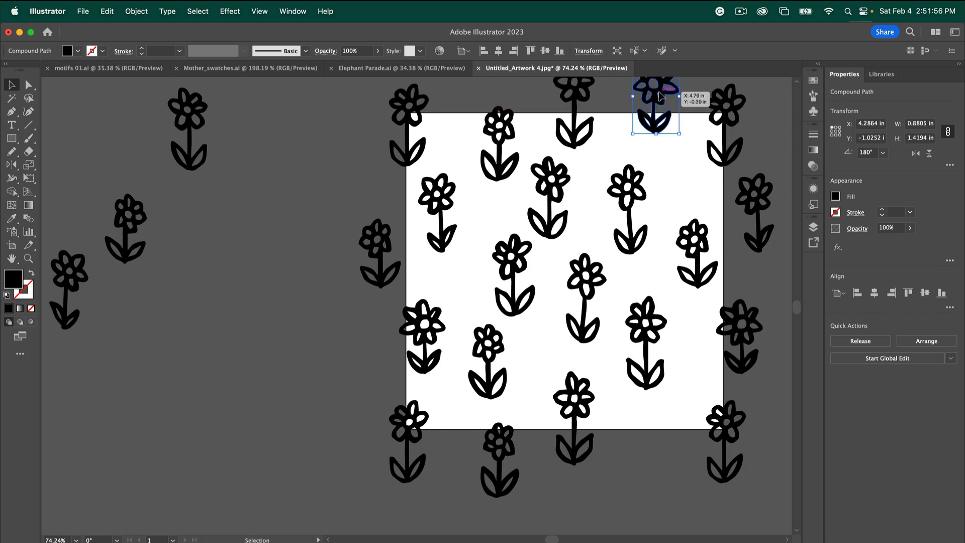
Copy the top-edge flower 6 in down and adjust the nearby interior flowers' spacing
key("super+d")
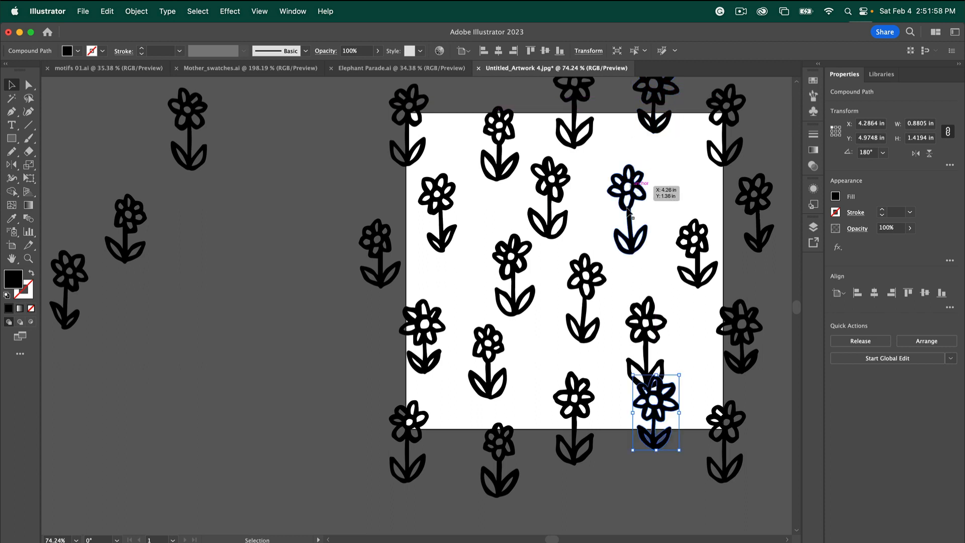
left_click_drag(648, 340, 654, 301)
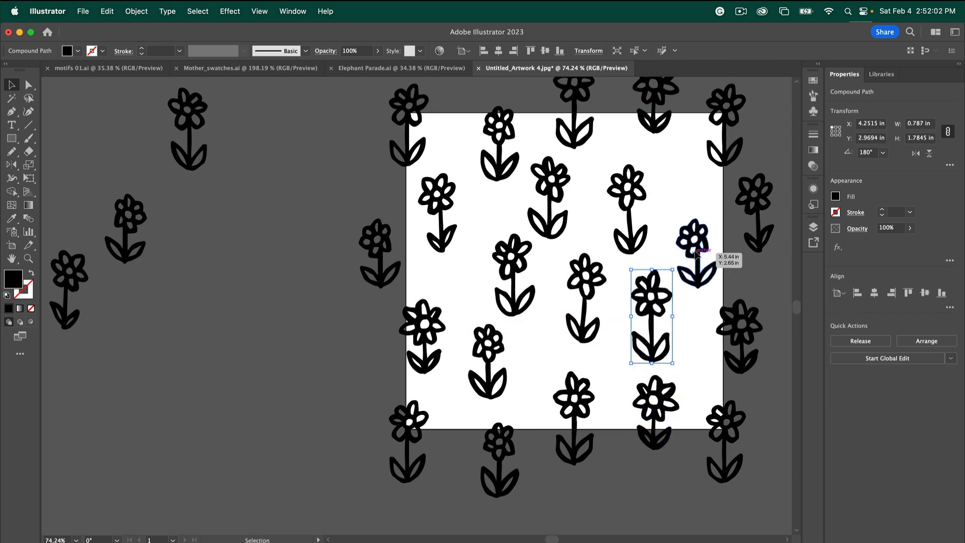
mouse_move(694, 252)
left_mouse_down()
mouse_move(681, 229)
mouse_move(693, 249)
left_mouse_up()
left_click_drag(518, 309, 493, 303)
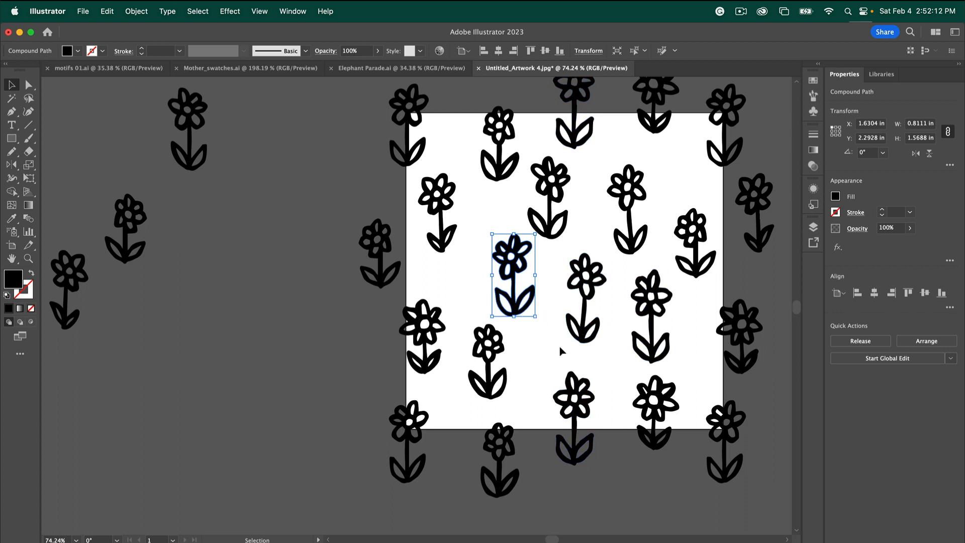
left_click_drag(527, 306, 523, 300)
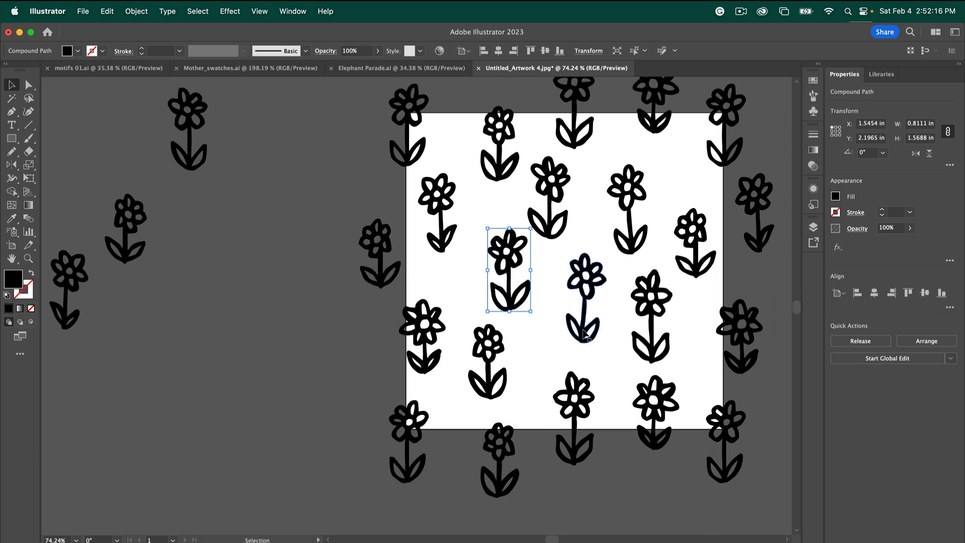
mouse_move(583, 334)
left_mouse_down()
mouse_move(596, 322)
mouse_move(593, 280)
mouse_move(599, 325)
left_mouse_up()
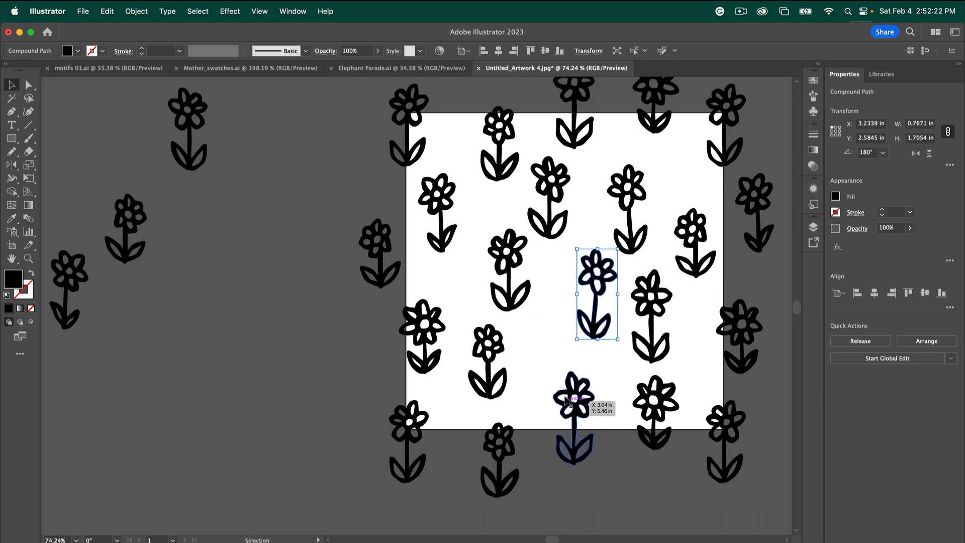
Bring another spare flower onto the tile and nudge the rest to close the gaps
left_click_drag(127, 261, 548, 363)
left_click_drag(510, 308, 492, 301)
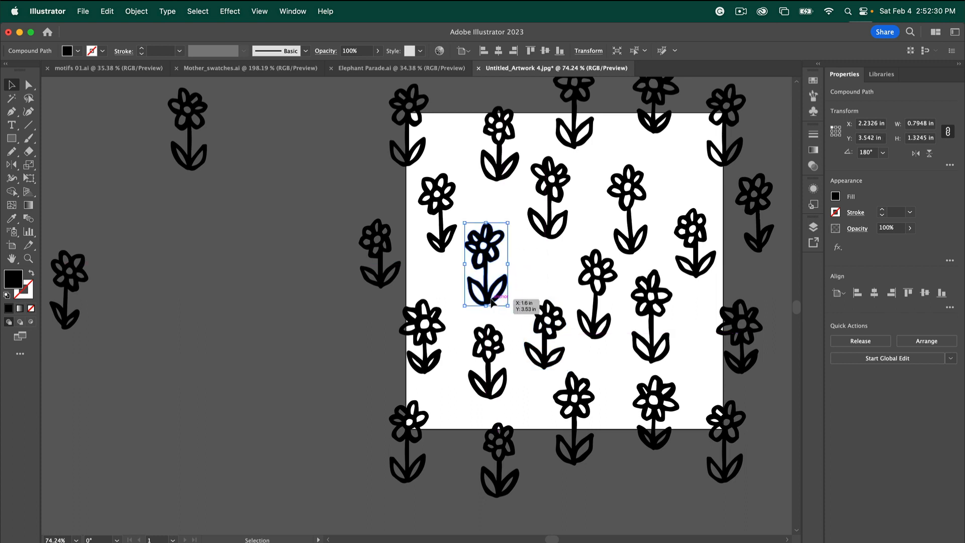
left_click_drag(488, 387, 496, 389)
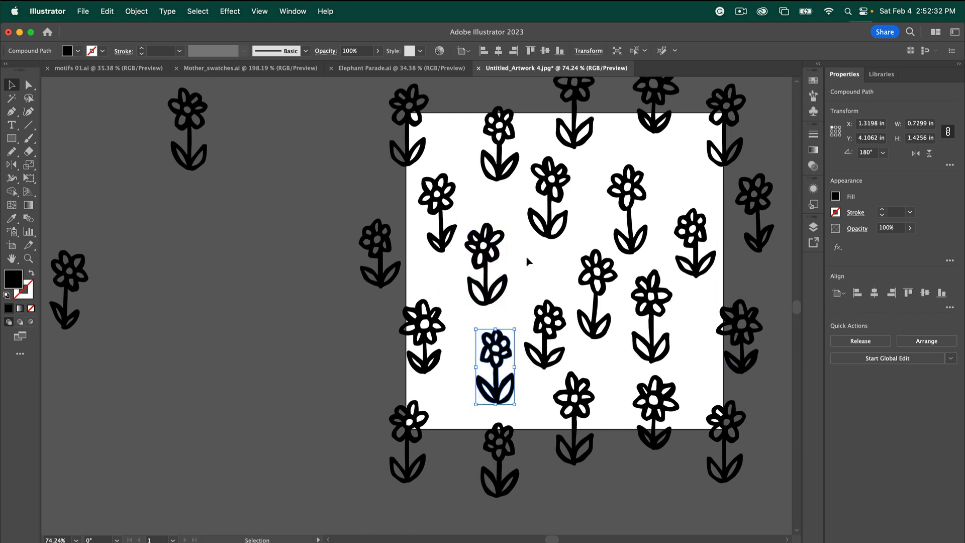
left_click_drag(545, 233, 545, 249)
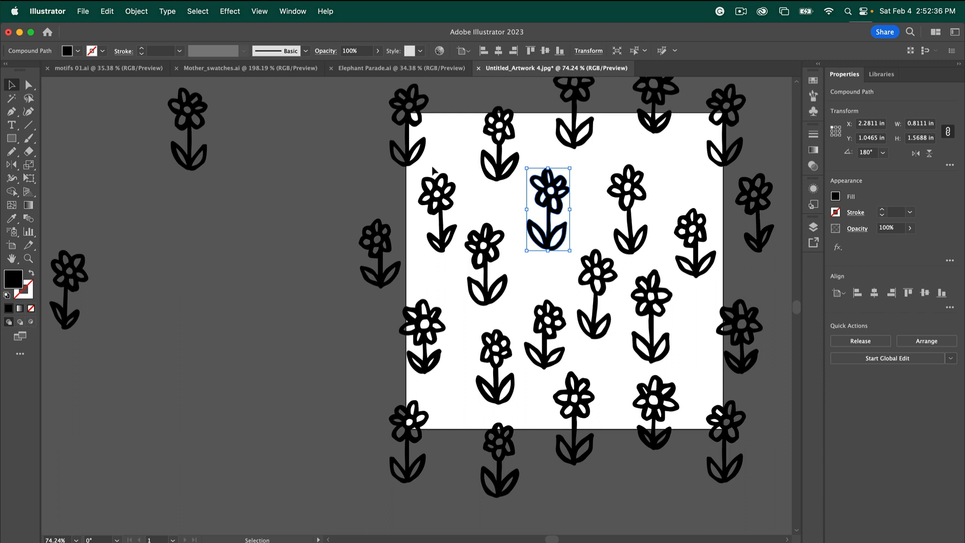
scroll(433, 171, "right", 5)
left_click(750, 260)
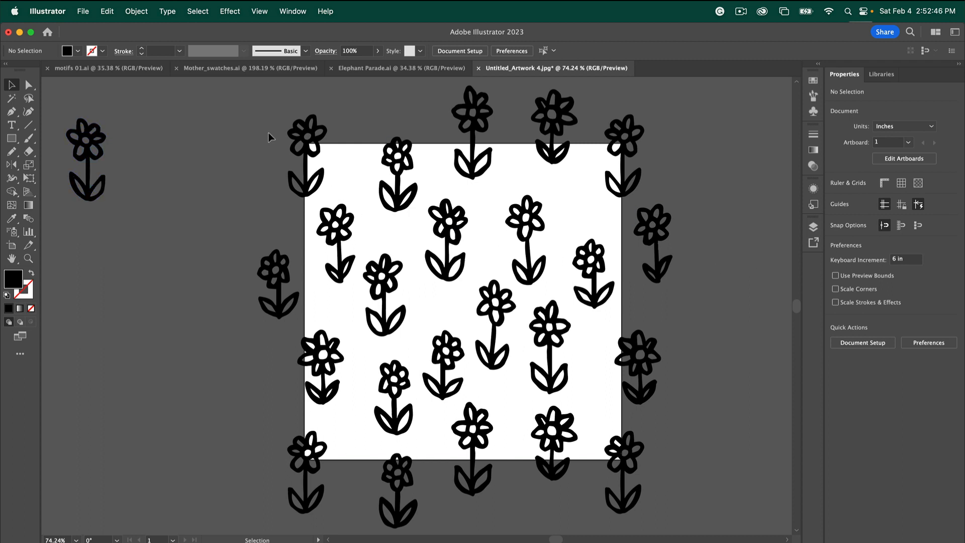
Create a 6 in by 6 in rectangle through the Rectangle tool's size dialog
left_click(12, 138)
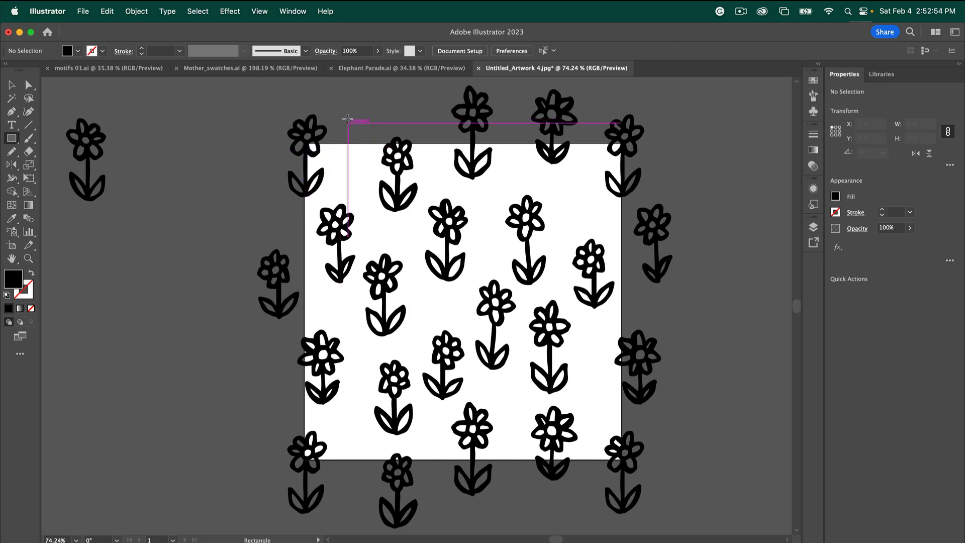
left_click(348, 119)
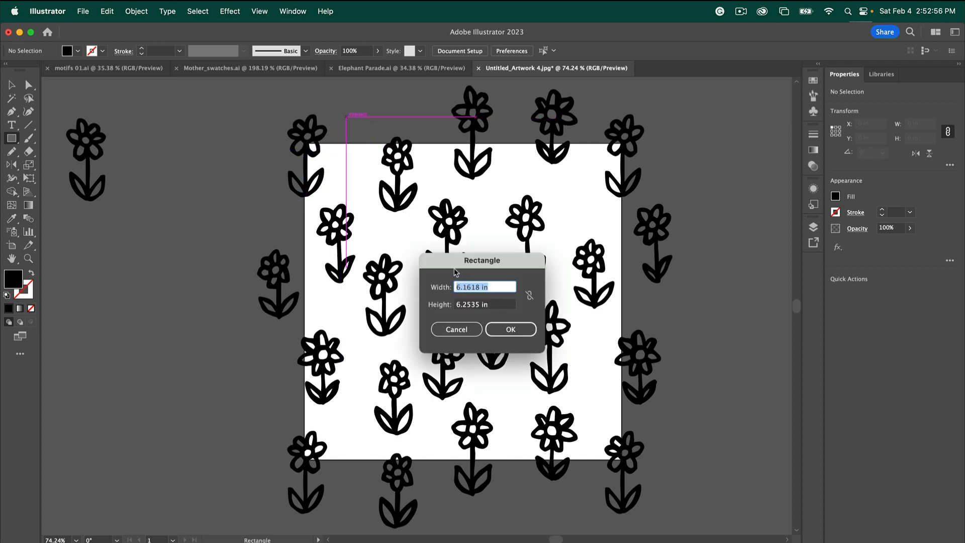
type("6")
key("Tab")
type("6")
key("Tab")
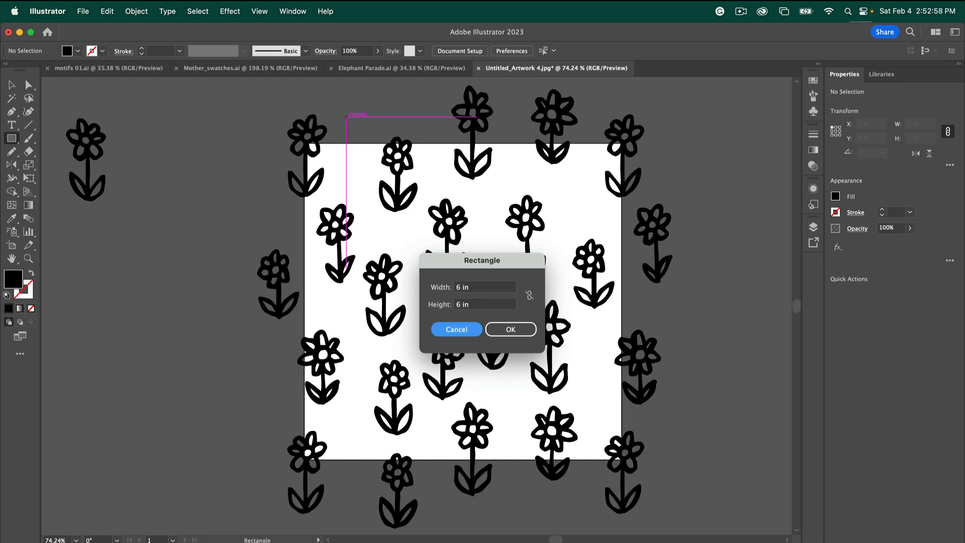
left_click(511, 330)
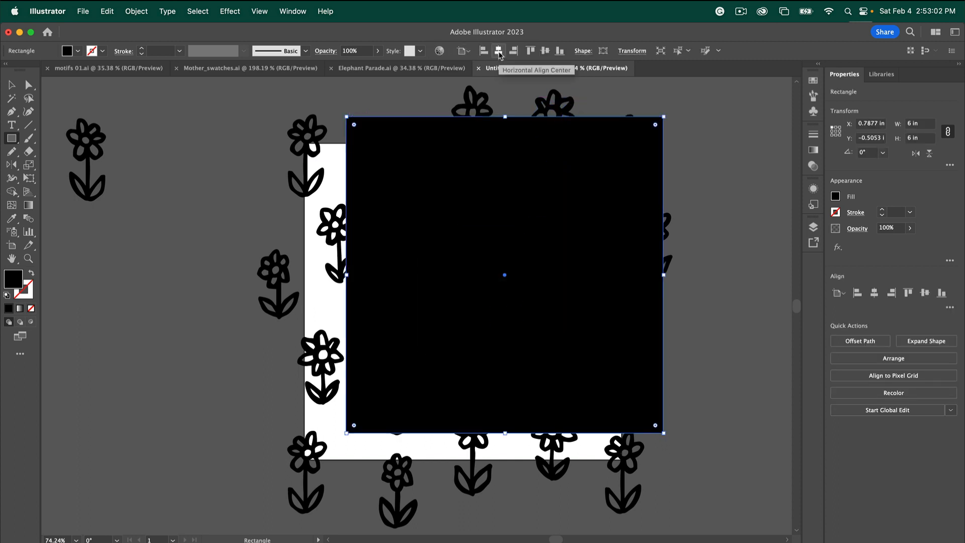
Centre the 6-inch square on the artboard horizontally and vertically, and set its fill to None
left_click(500, 52)
left_click(545, 51)
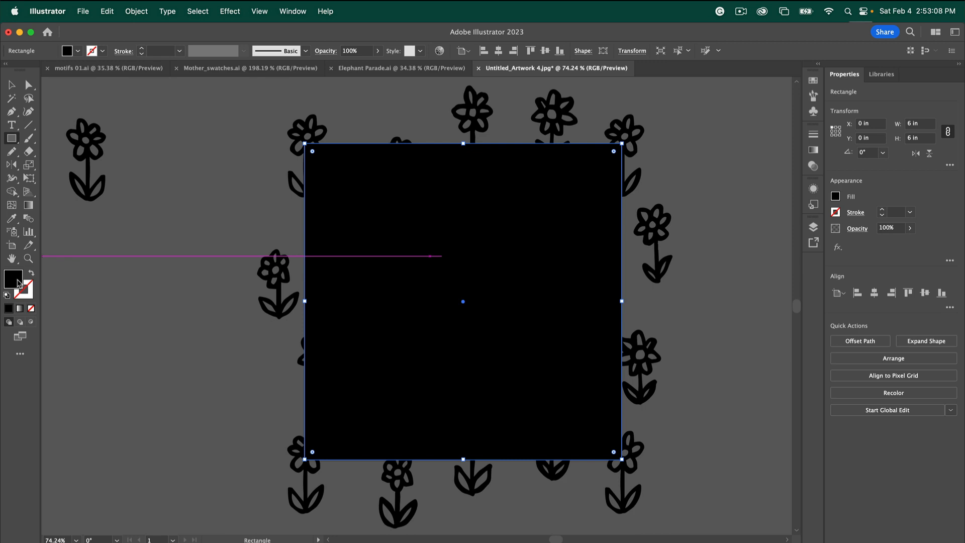
left_click(31, 309)
Send the square behind all the flowers and bring up the Swatches panel
left_click(136, 11)
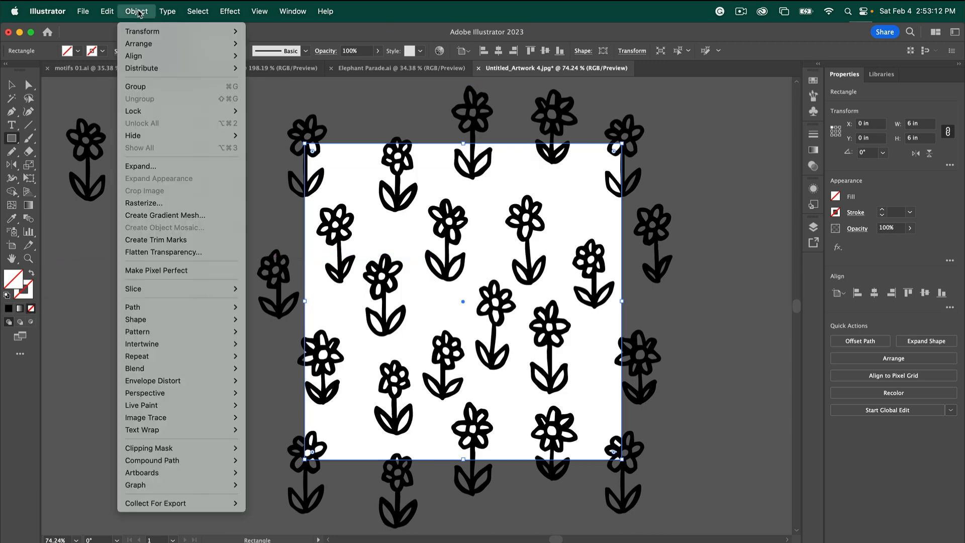
mouse_move(209, 44)
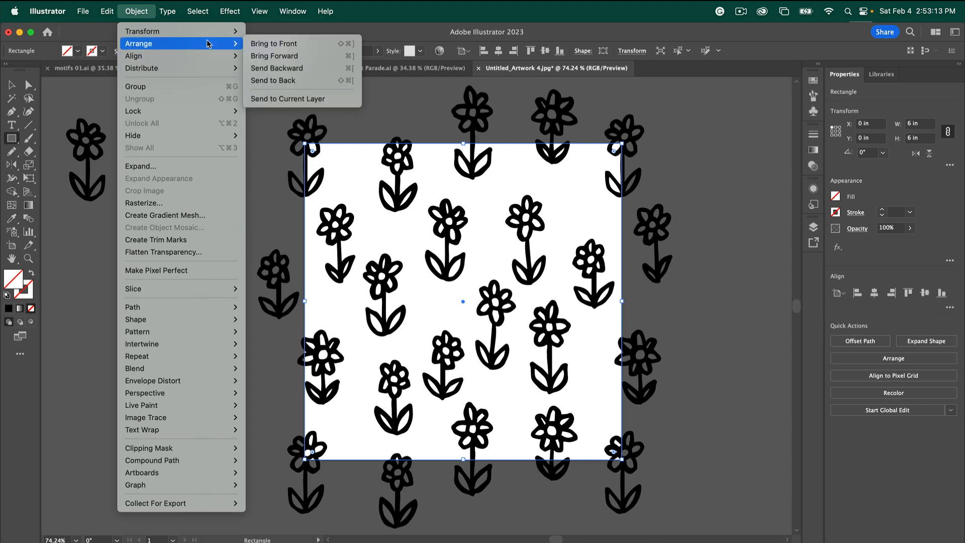
left_click(268, 81)
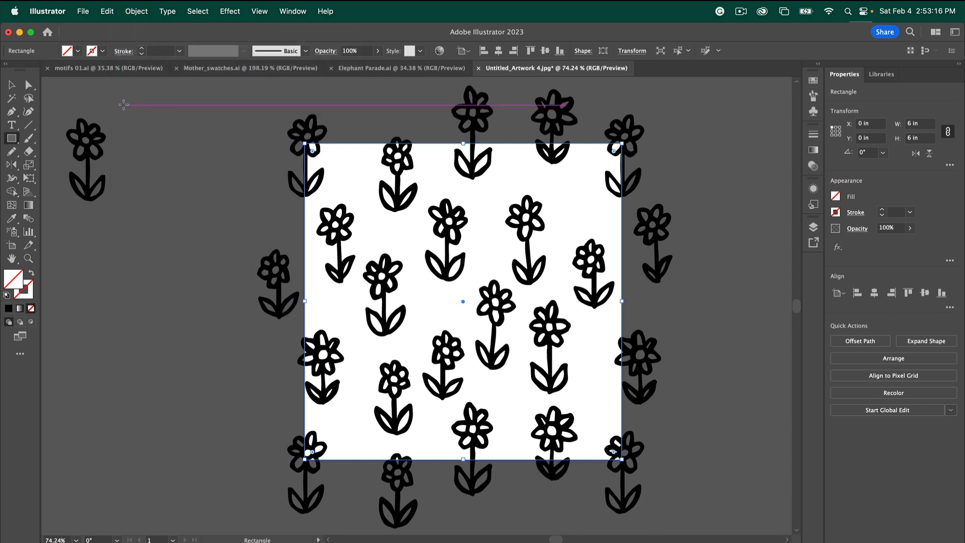
scroll(123, 103, "down", 3)
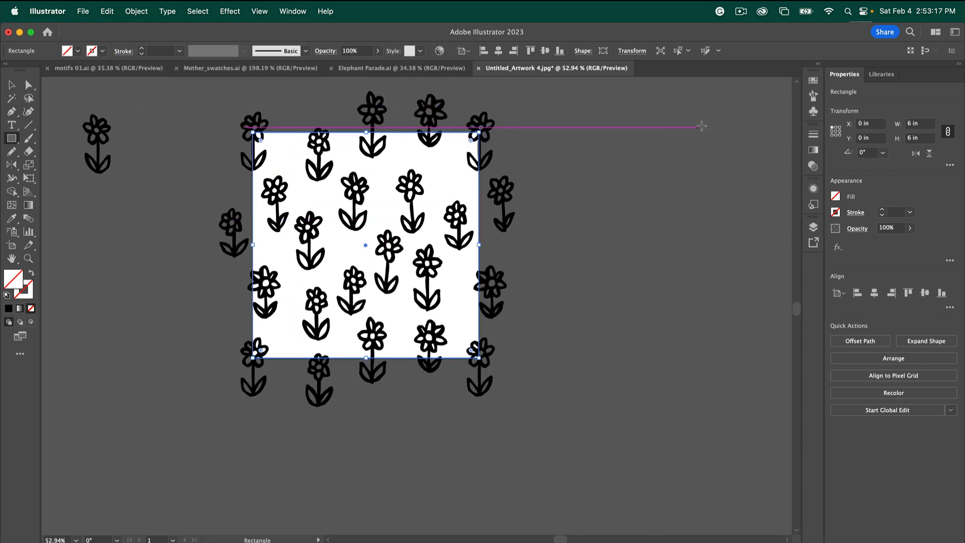
left_click(813, 81)
key("v")
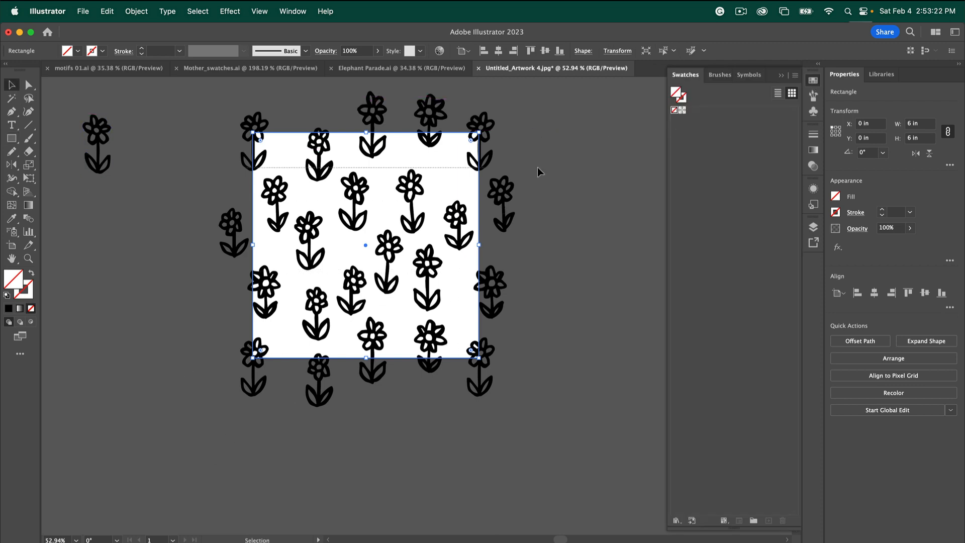
Select all the flower tile artwork with its square boundary and drag it into Swatches as a pattern
scroll(558, 96, "up", 3)
key("super+a")
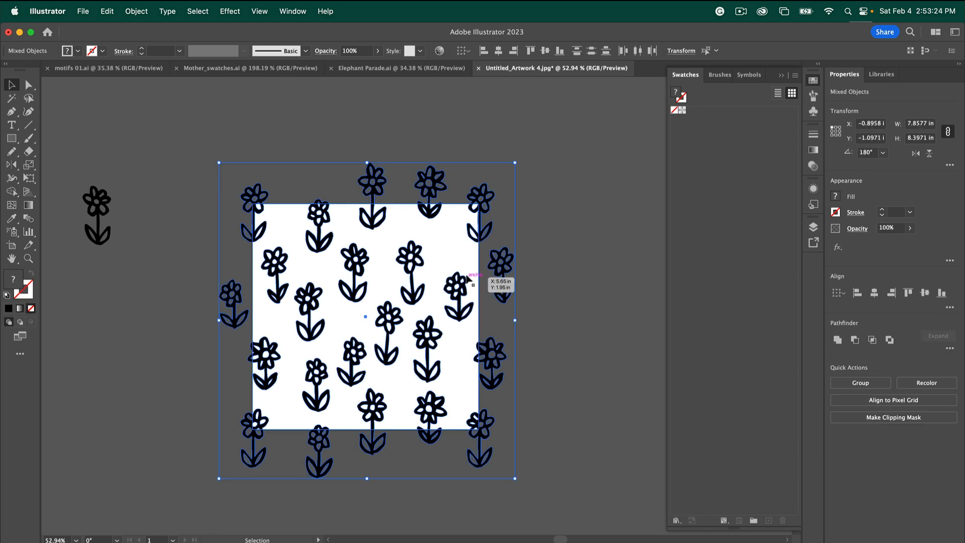
left_click_drag(704, 182, 704, 182)
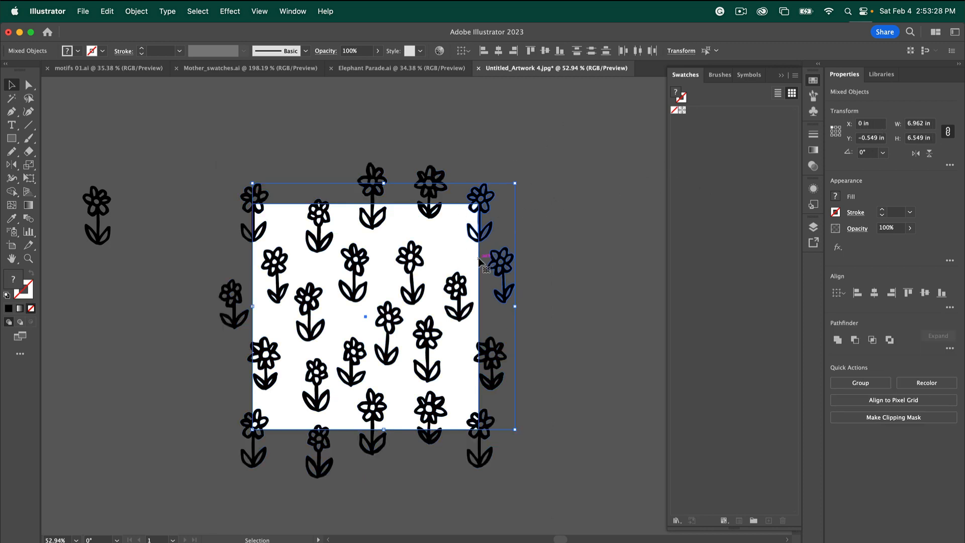
left_click_drag(479, 260, 698, 192)
left_click(536, 244)
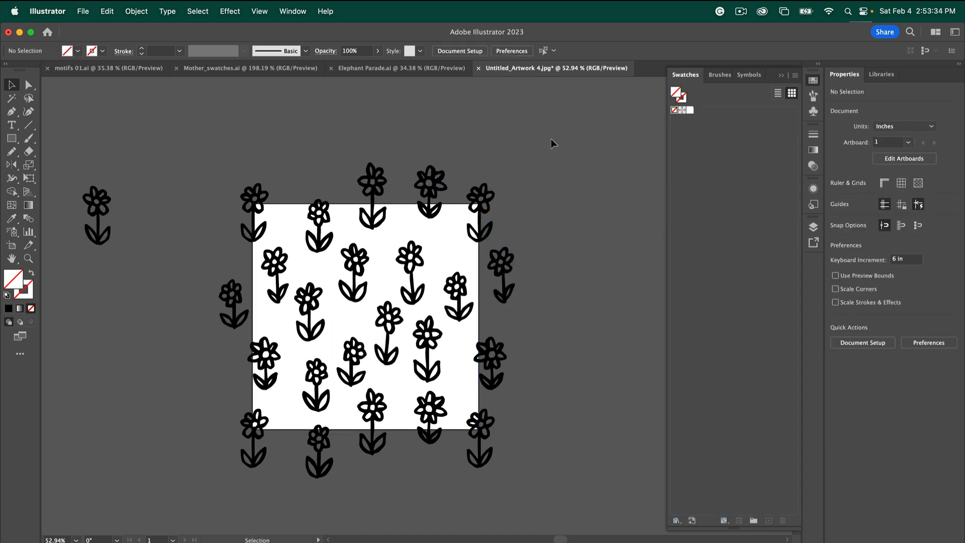
key("super+a")
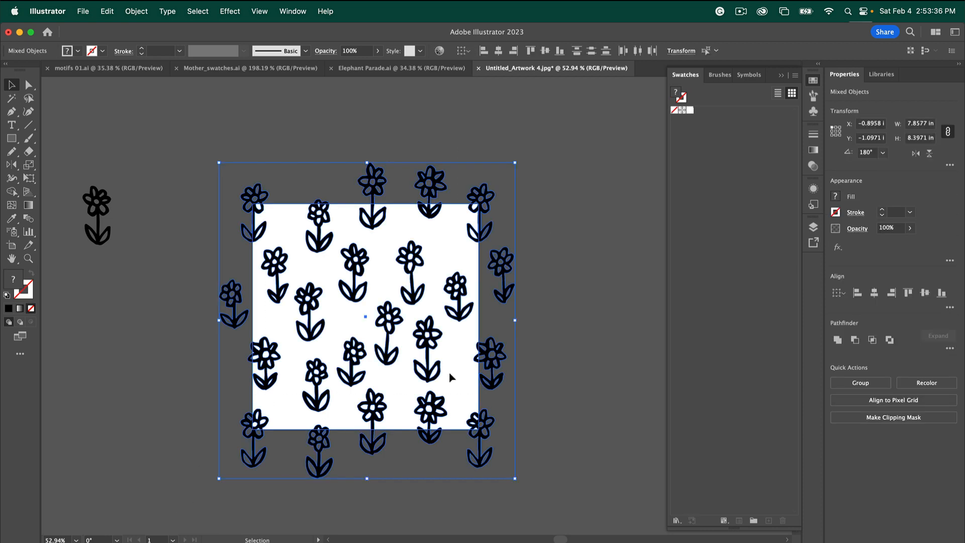
left_click_drag(486, 357, 678, 292)
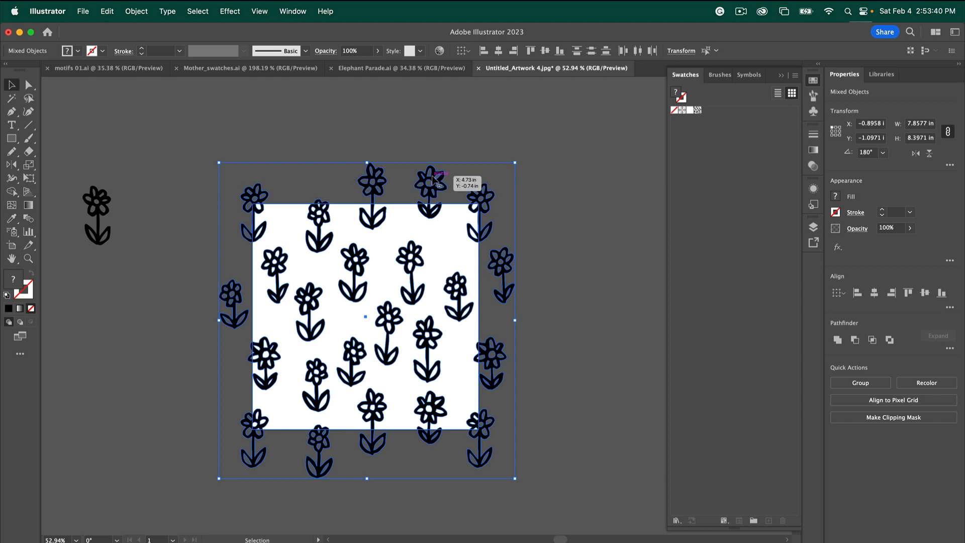
scroll(432, 176, "right", 10)
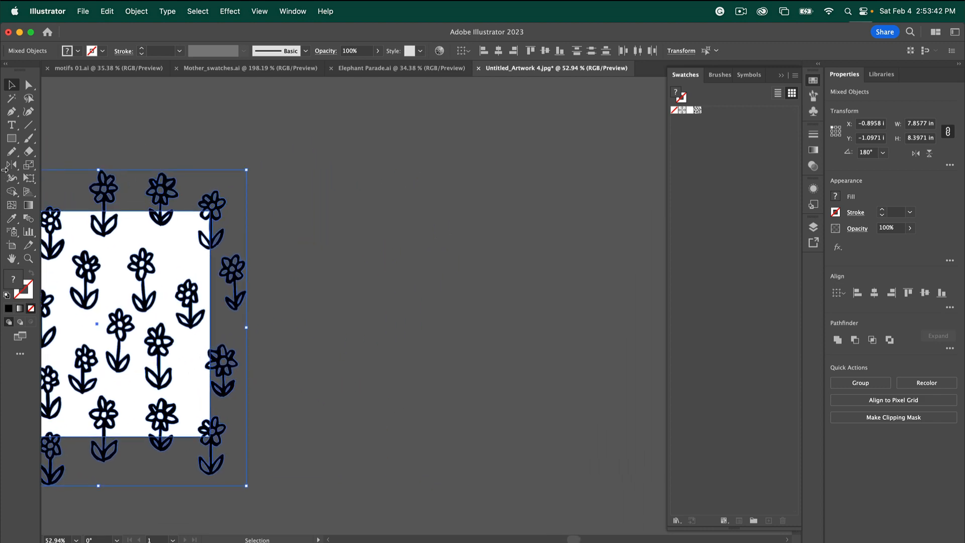
left_click(11, 139)
Draw a roughly 9.9 by 10.4 in rectangle and apply New Pattern Swatch 11 as its fill
left_click_drag(286, 109, 659, 502)
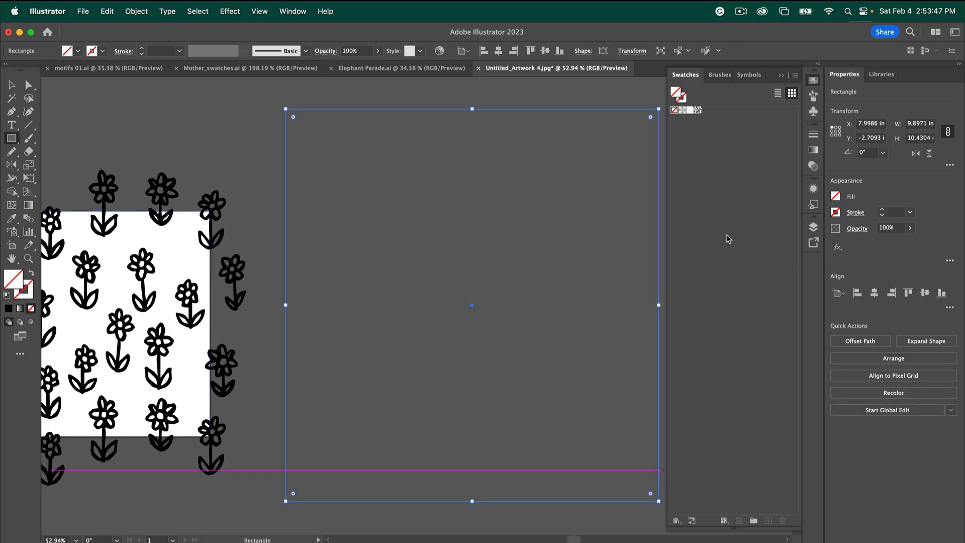
left_click(699, 115)
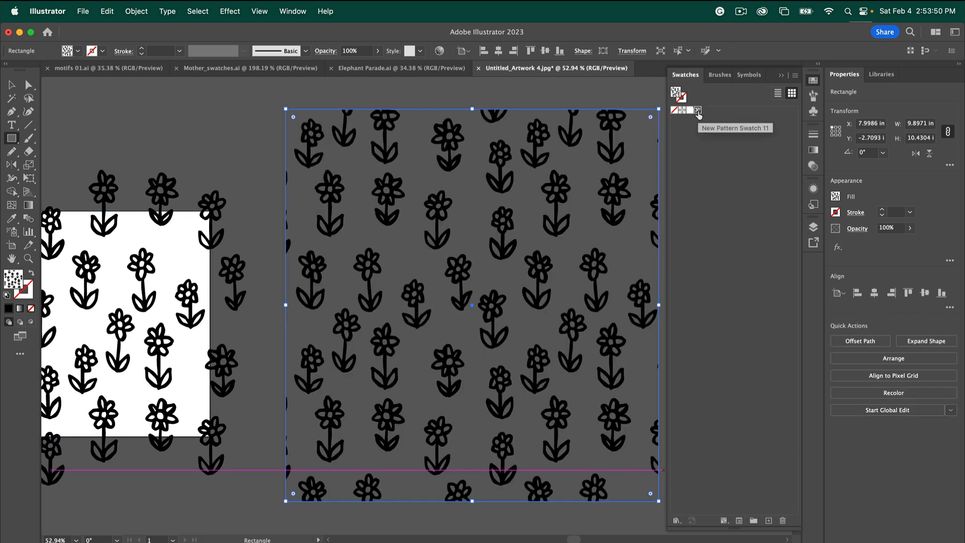